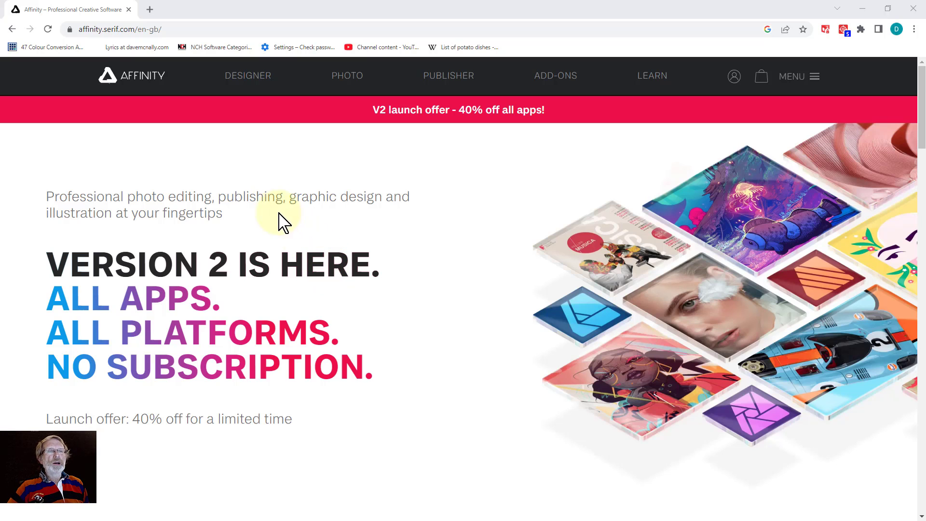
- Open the Affinity Photo tech specs page and read through the New Features section of the full feature list
{"action": "left_click", "coordinate": [347, 79]}
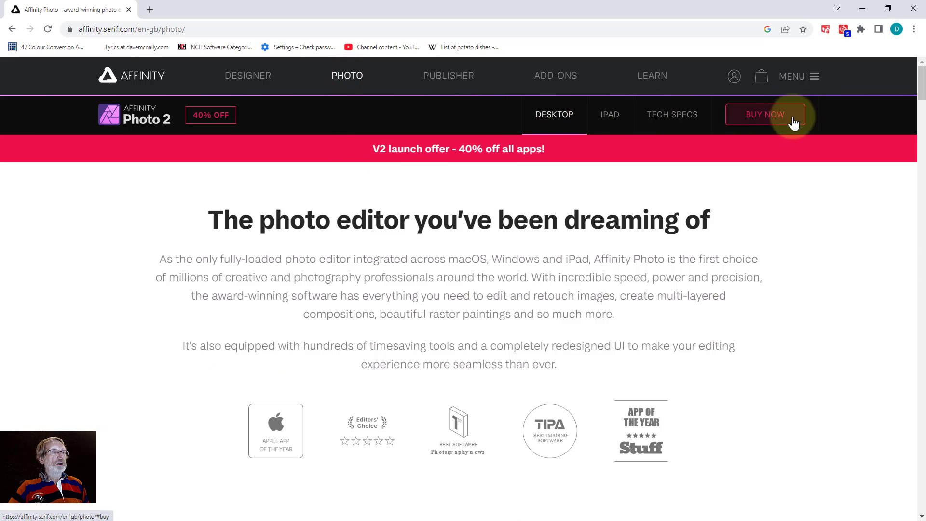
{"action": "left_click", "coordinate": [682, 116]}
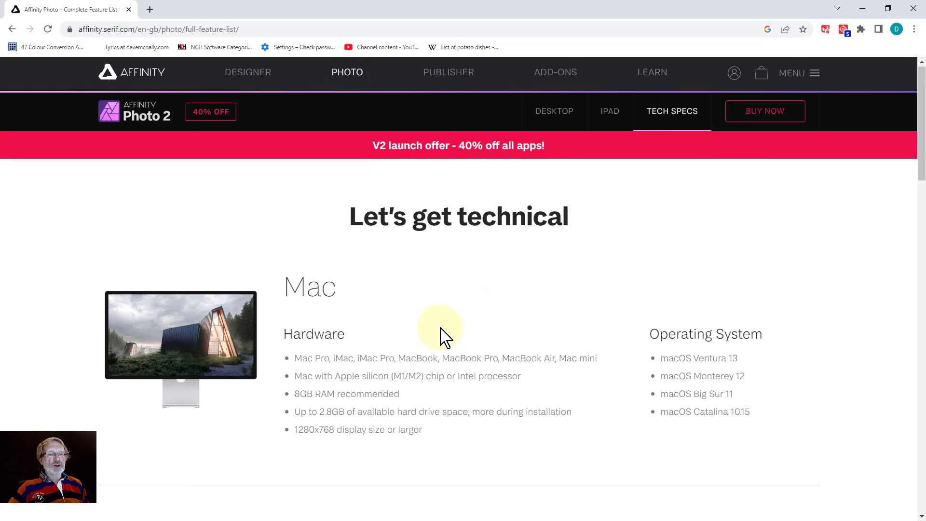
{"action": "scroll", "coordinate": [441, 335], "scroll_direction": "down", "scroll_amount": 14}
{"action": "scroll", "coordinate": [442, 335], "scroll_direction": "down", "scroll_amount": 6}
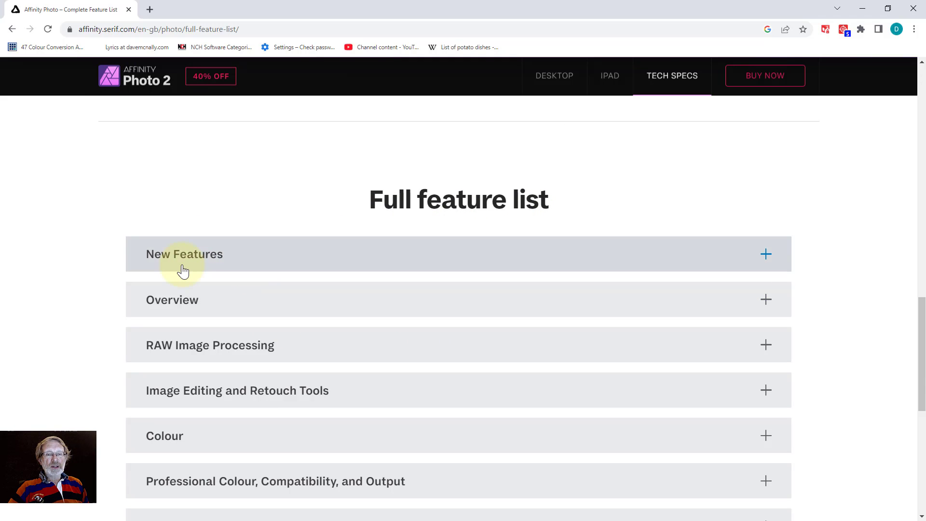
{"action": "left_click", "coordinate": [428, 260]}
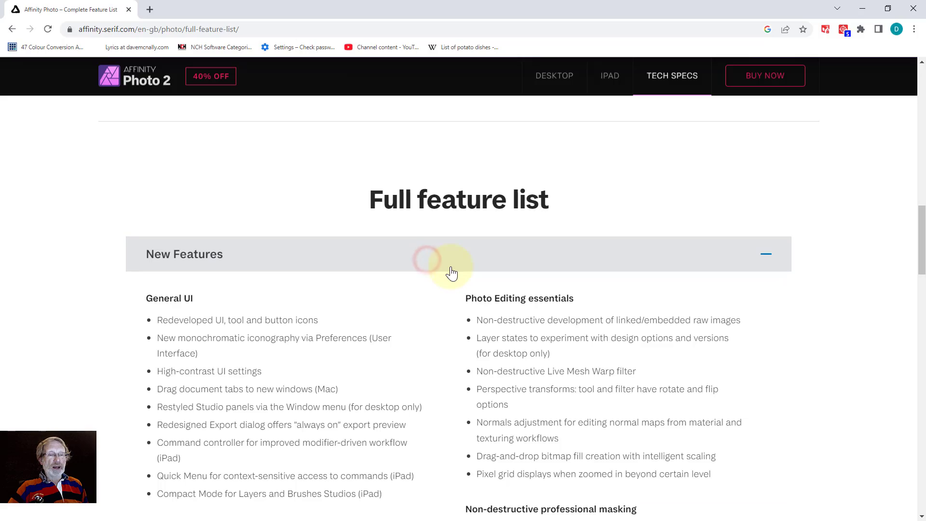
{"action": "scroll", "coordinate": [444, 279], "scroll_direction": "down", "scroll_amount": 5}
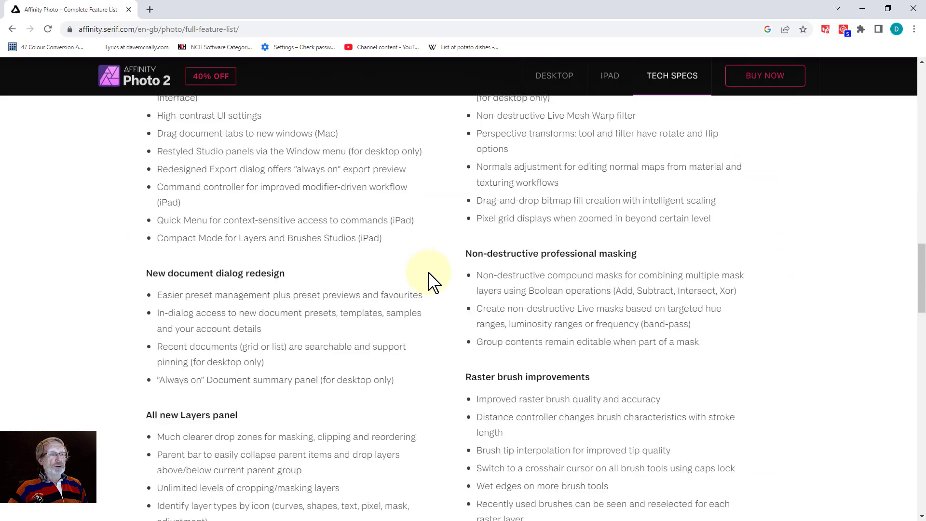
{"action": "scroll", "coordinate": [436, 284], "scroll_direction": "down", "scroll_amount": 5}
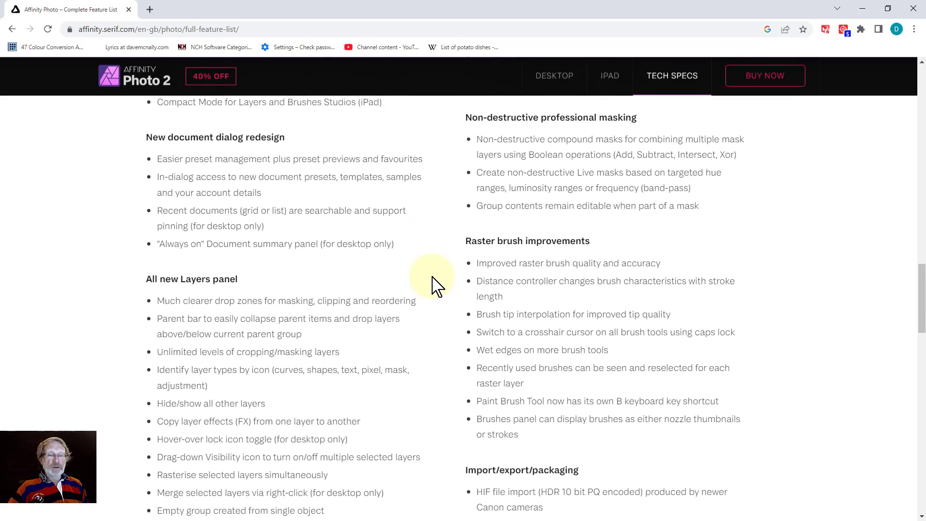
{"action": "scroll", "coordinate": [439, 284], "scroll_direction": "down", "scroll_amount": 8}
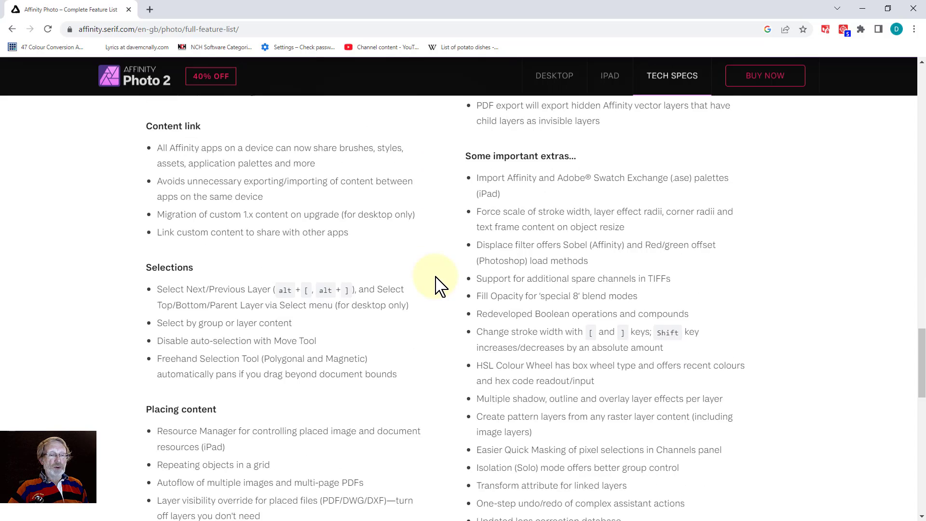
{"action": "scroll", "coordinate": [438, 285], "scroll_direction": "down", "scroll_amount": 1}
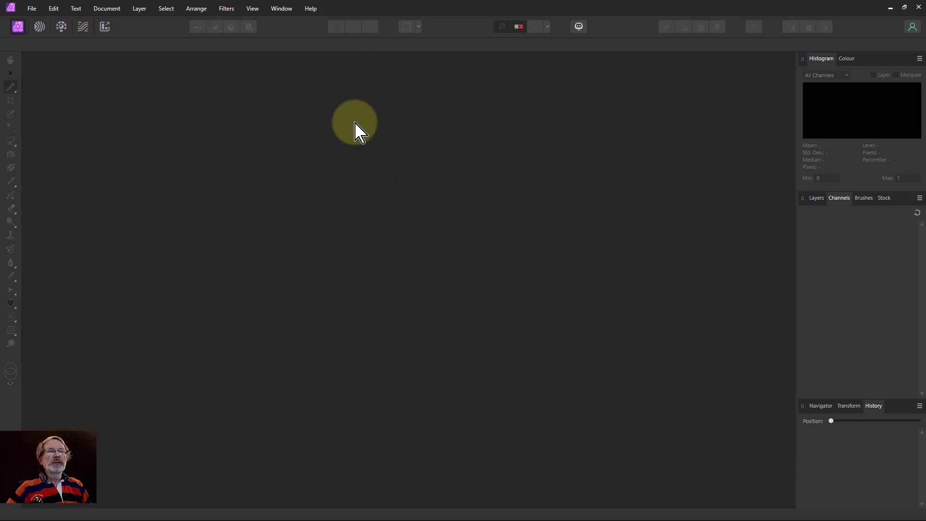
- Switch to Affinity Photo 2 and open the "New features in v2.0" topic in its maximized help
{"action": "left_click", "coordinate": [311, 9]}
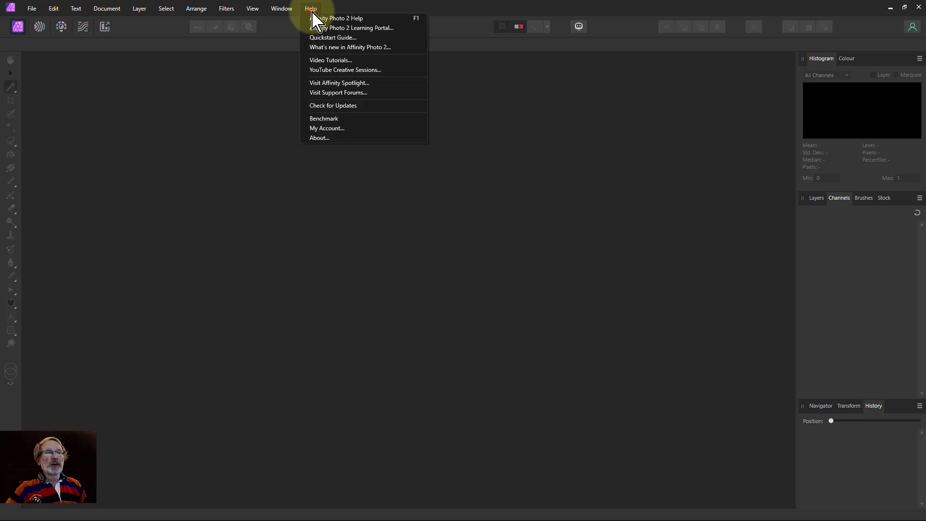
{"action": "left_click", "coordinate": [345, 20]}
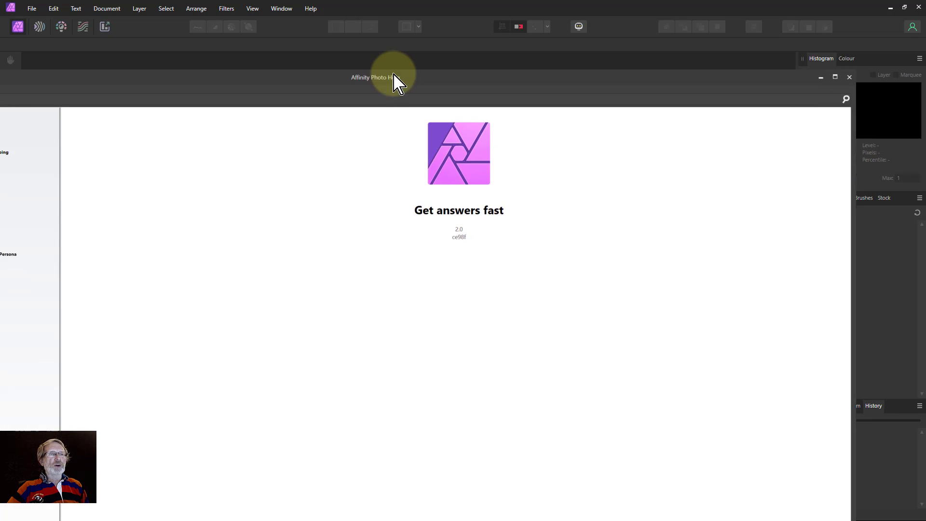
{"action": "double_click", "coordinate": [413, 77]}
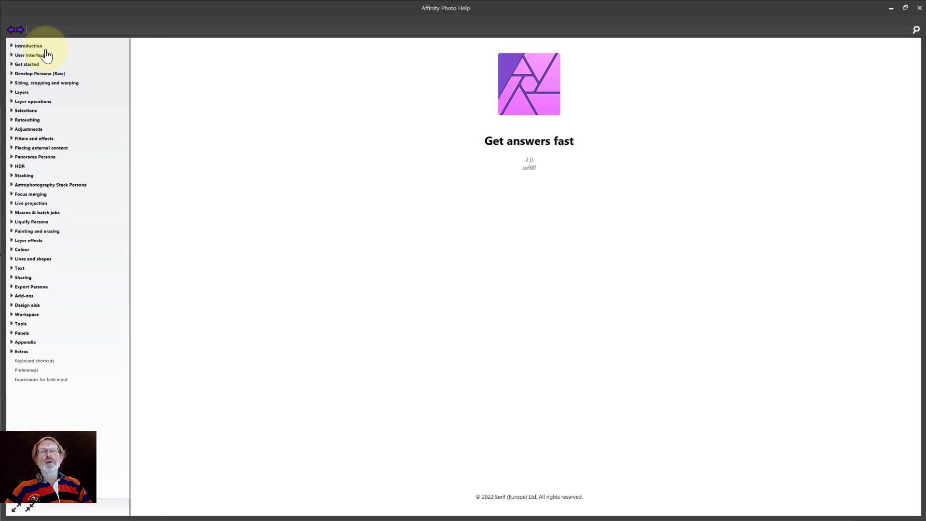
{"action": "scroll", "coordinate": [47, 57], "scroll_direction": "up", "scroll_amount": 3}
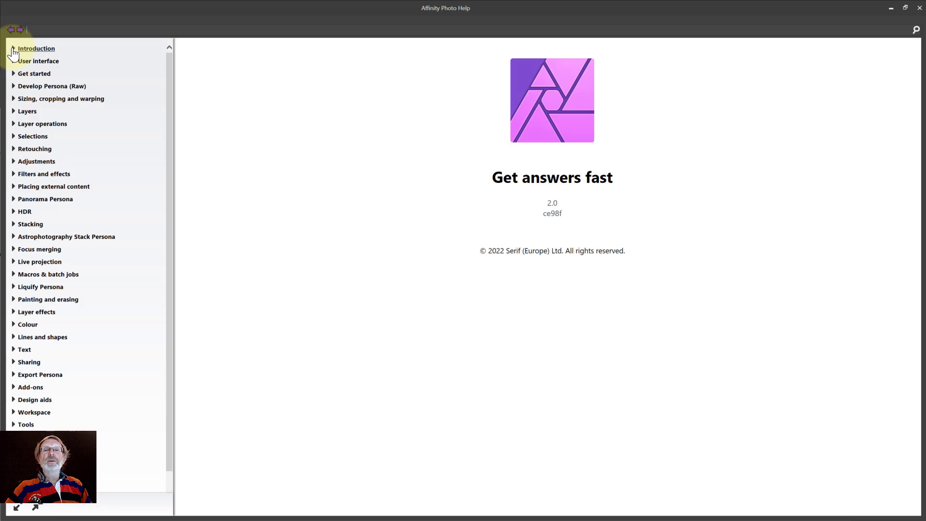
{"action": "left_click", "coordinate": [13, 50]}
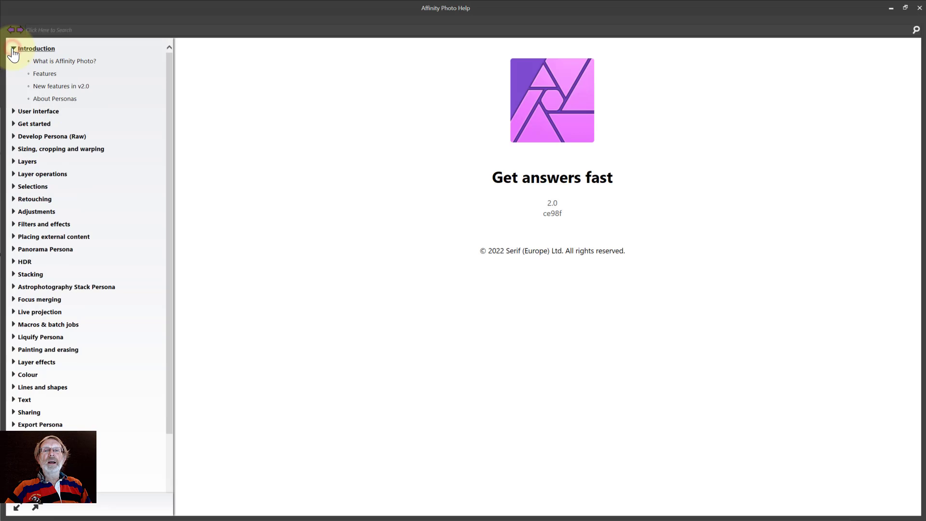
{"action": "left_click", "coordinate": [66, 87]}
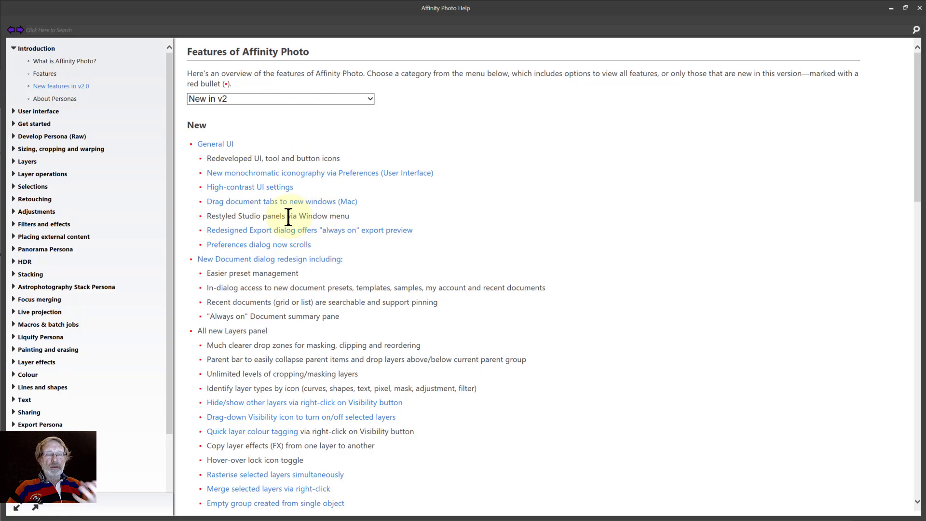
- Read the Preferences topic linked from "Preferences dialog now scrolls", and close the help
{"action": "left_click", "coordinate": [262, 244]}
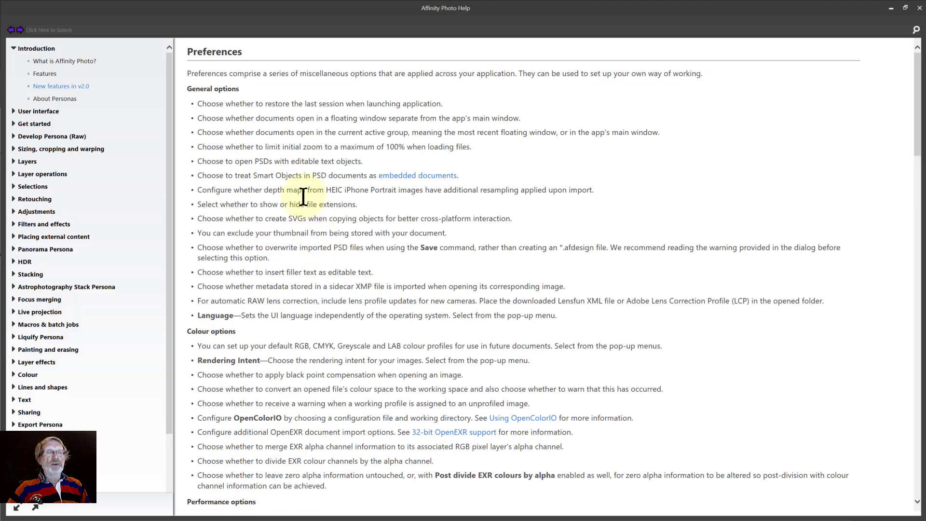
{"action": "scroll", "coordinate": [306, 295], "scroll_direction": "down", "scroll_amount": 6}
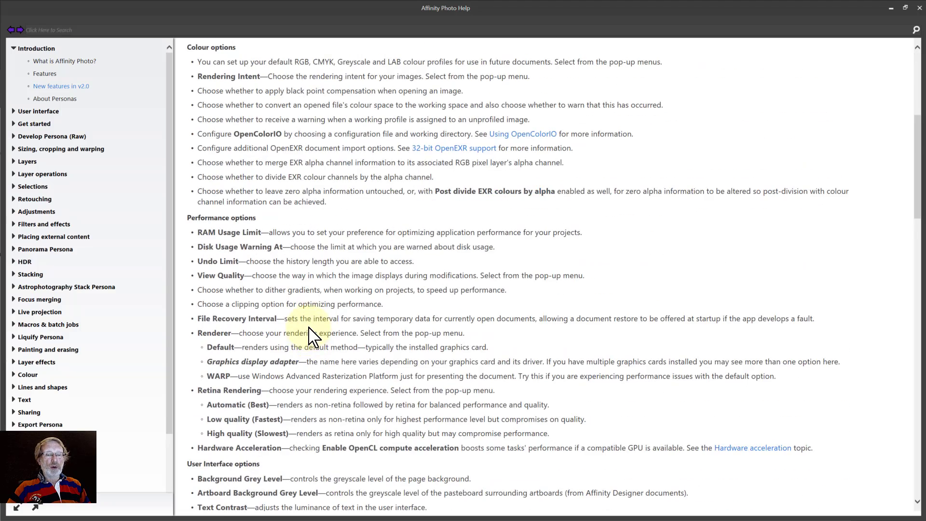
{"action": "scroll", "coordinate": [311, 333], "scroll_direction": "down", "scroll_amount": 3}
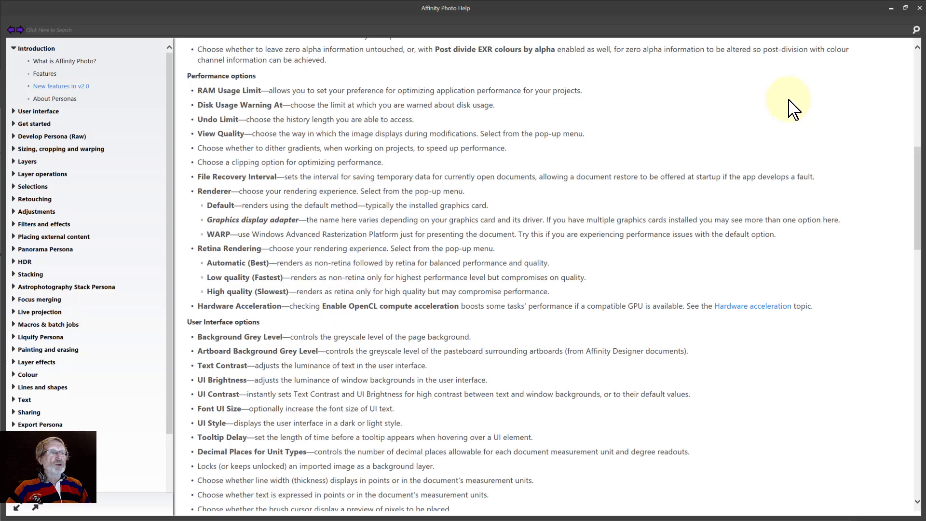
{"action": "left_click", "coordinate": [919, 9]}
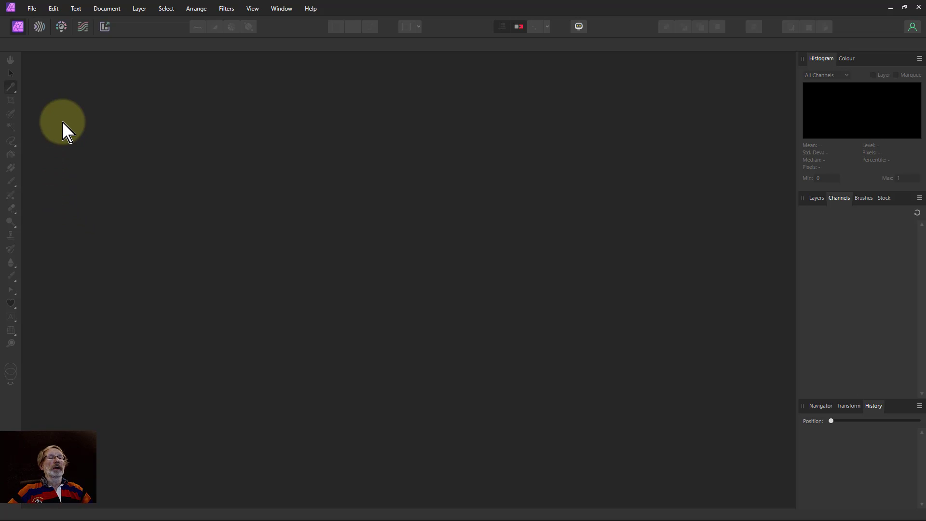
- Open the raw photo _DSC8617.ARW from the recent files of the new document dialog
{"action": "left_click", "coordinate": [33, 9]}
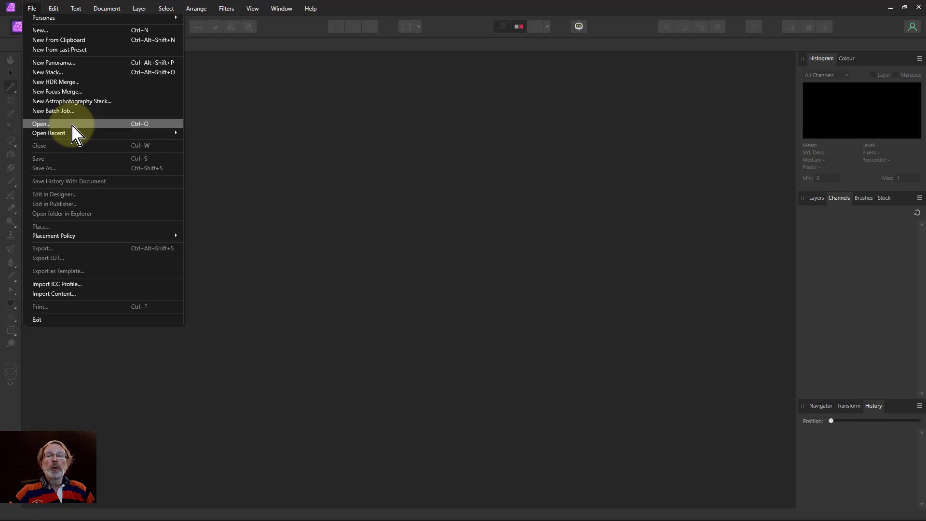
{"action": "left_click", "coordinate": [72, 31]}
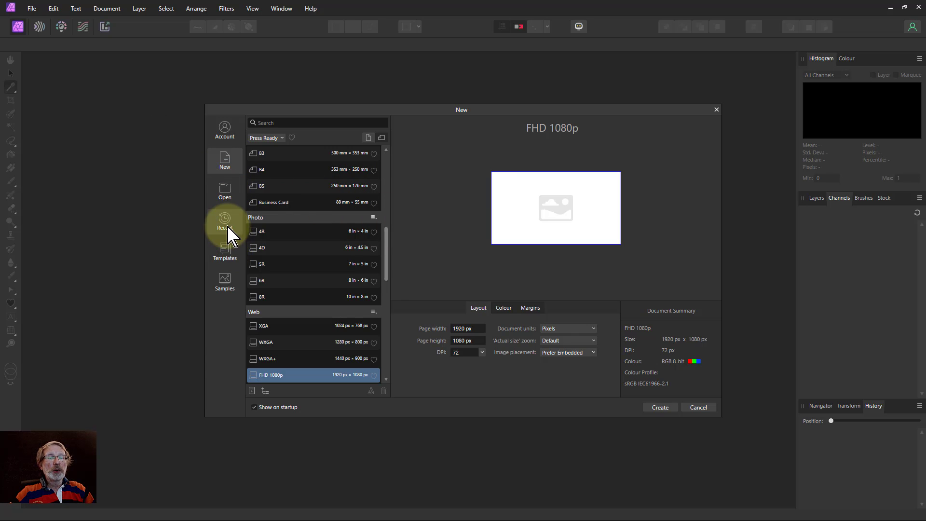
{"action": "left_click", "coordinate": [225, 222]}
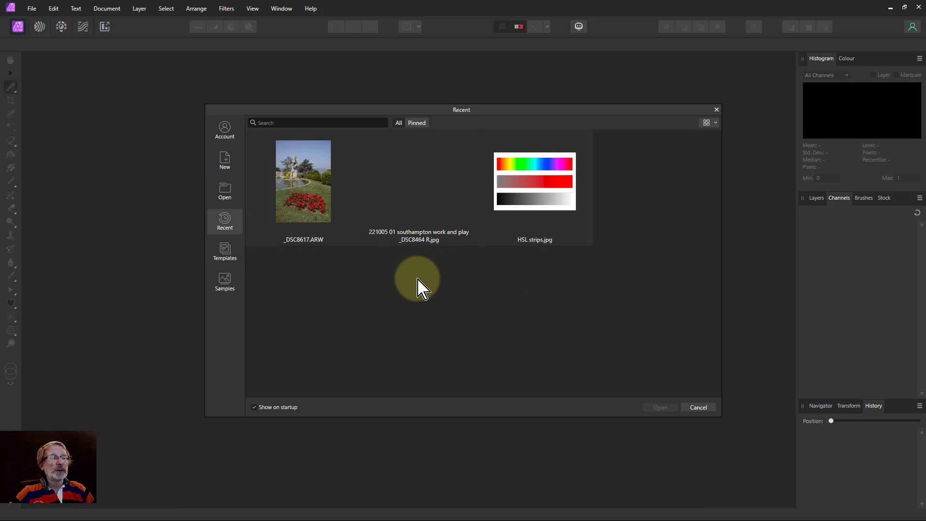
{"action": "double_click", "coordinate": [306, 189]}
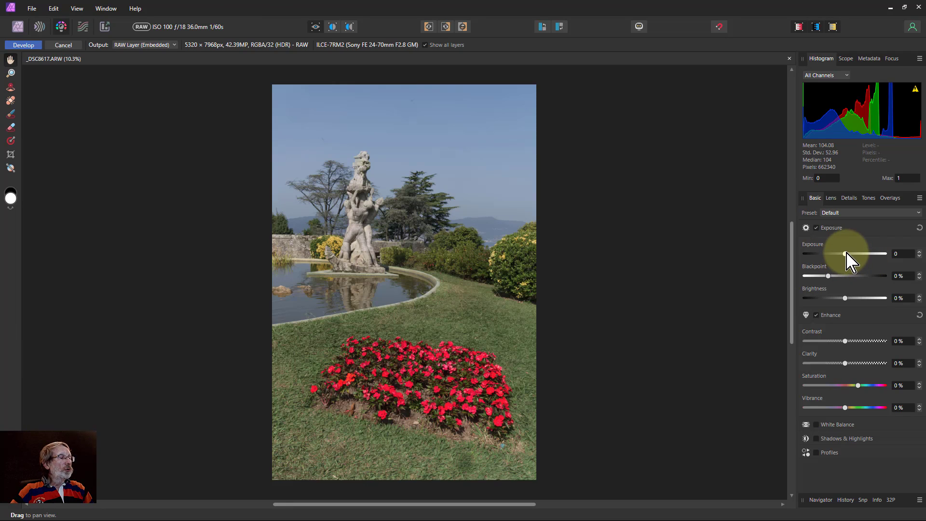
- Set the raw photo's exposure to 0.636, blackpoint to 4%, contrast to 4% and saturation to -19%
{"action": "left_click_drag", "start_coordinate": [846, 254], "coordinate": [837, 276]}
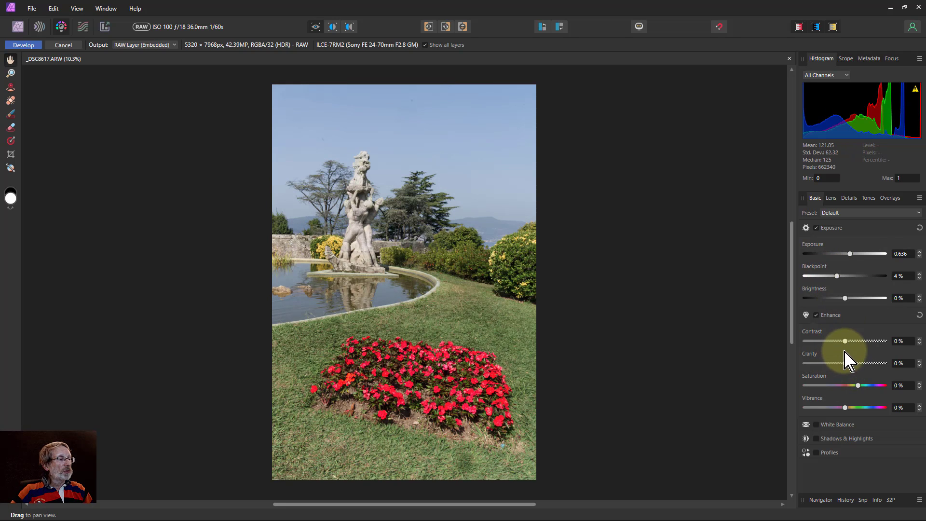
{"action": "left_click_drag", "start_coordinate": [841, 341], "coordinate": [848, 340]}
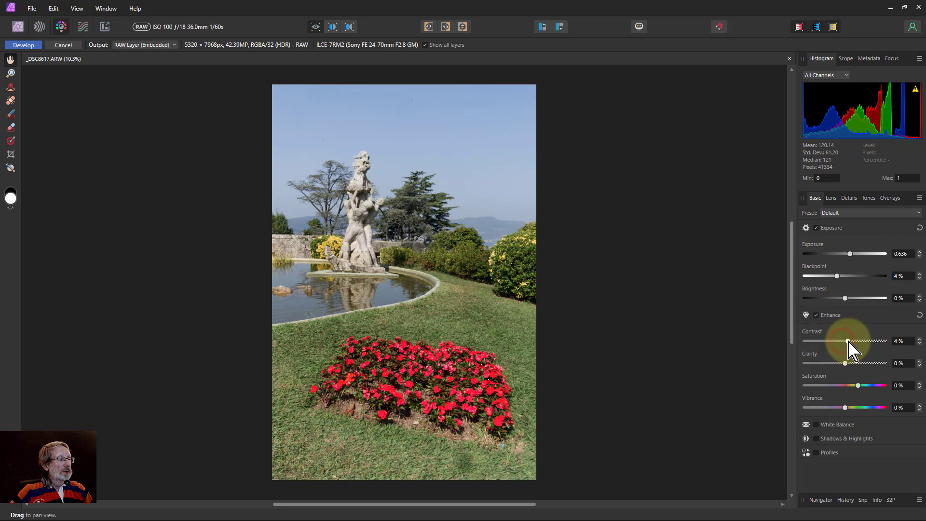
{"action": "left_click_drag", "start_coordinate": [857, 385], "coordinate": [847, 385]}
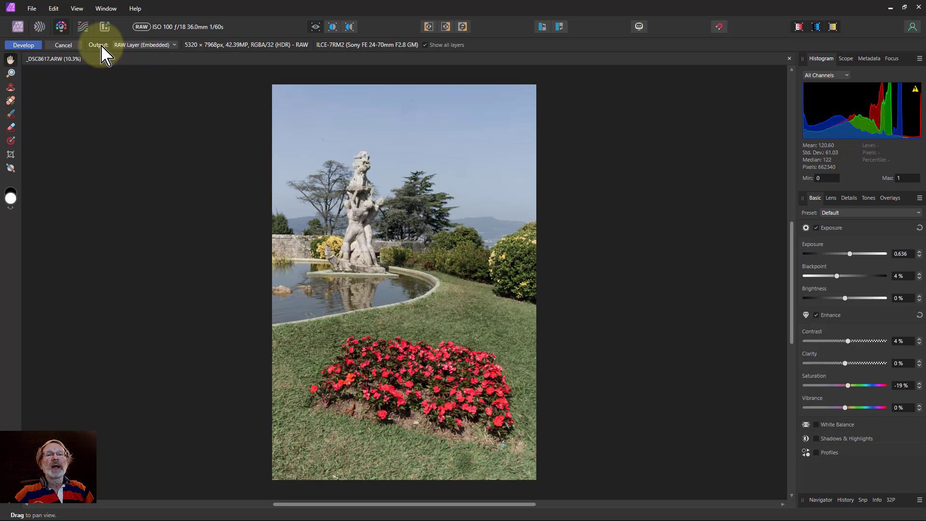
- Examine the available raw output types and the RAW output format in the Develop Assistant settings
{"action": "left_click", "coordinate": [155, 44]}
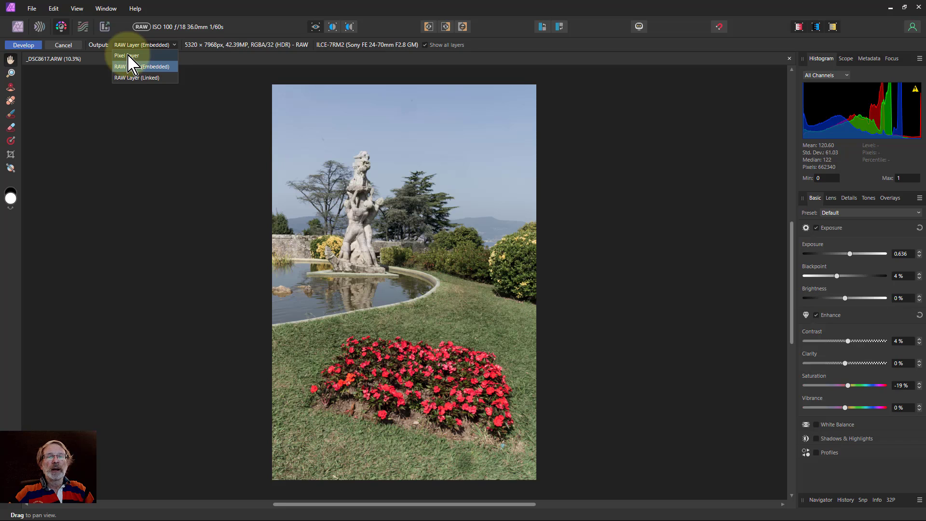
{"action": "left_click", "coordinate": [638, 26]}
{"action": "left_click", "coordinate": [639, 27]}
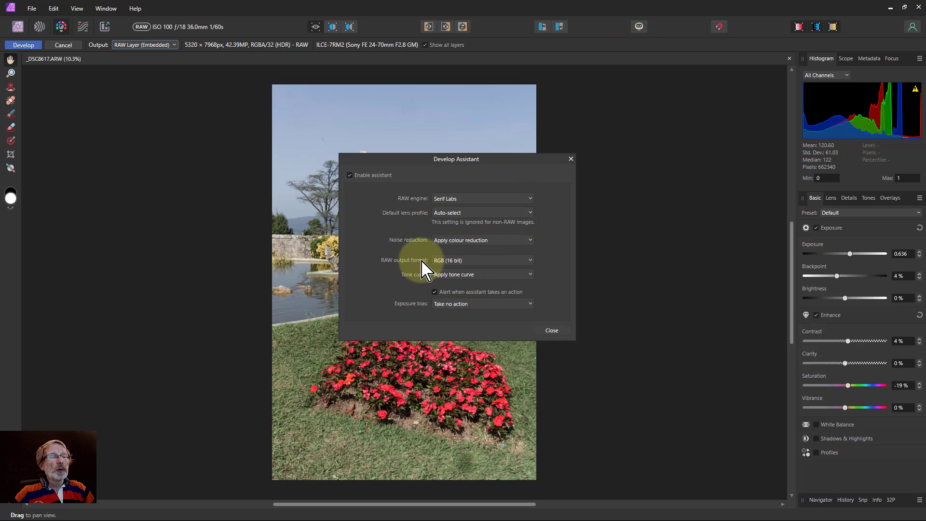
{"action": "left_click", "coordinate": [571, 158]}
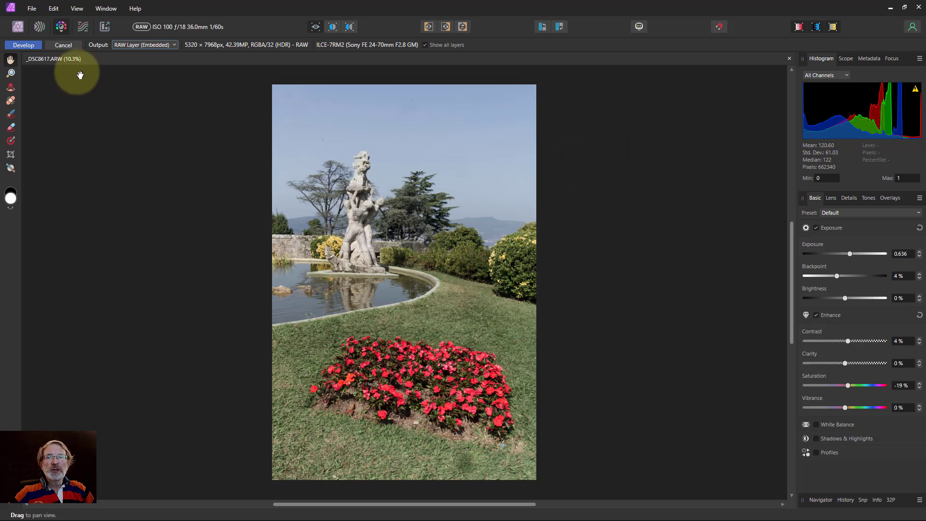
- Develop the photo with the output set to RAW Layer (Embedded)
{"action": "left_click", "coordinate": [144, 46]}
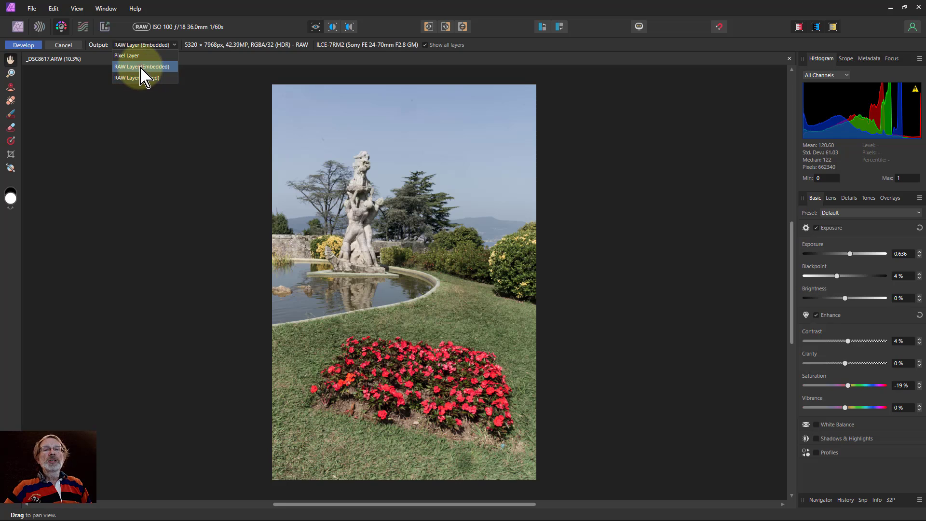
{"action": "left_click", "coordinate": [145, 67]}
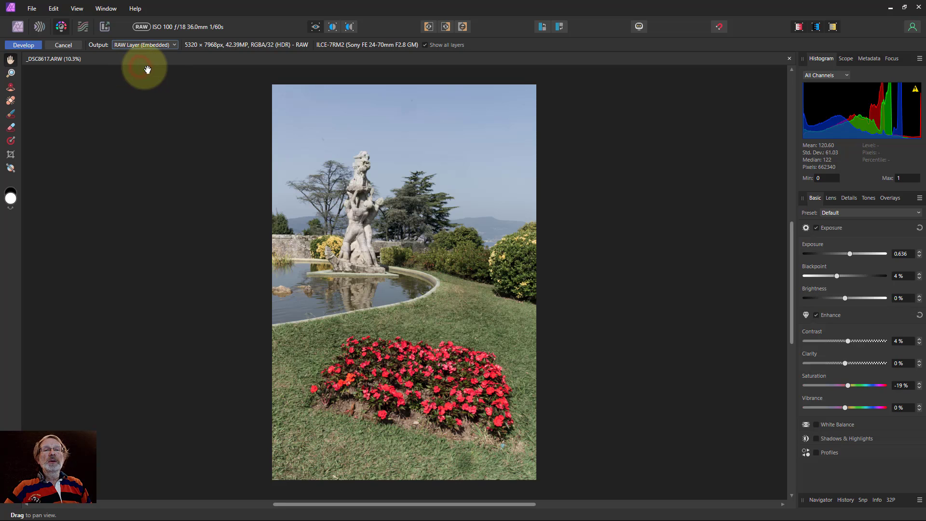
{"action": "left_click", "coordinate": [23, 45]}
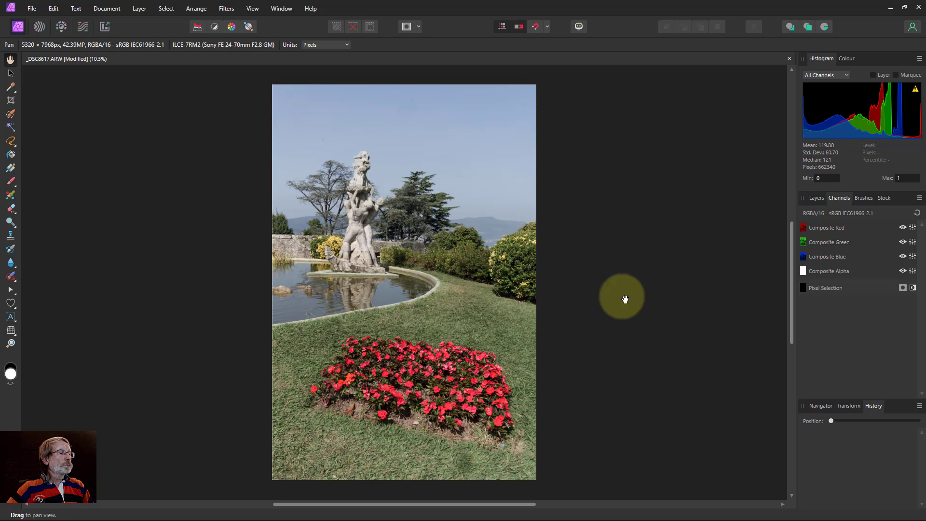
- Reopen the _DSC8617.ARW layer's raw development settings and set exposure to 0.818 and contrast to 12%
{"action": "left_click", "coordinate": [815, 198]}
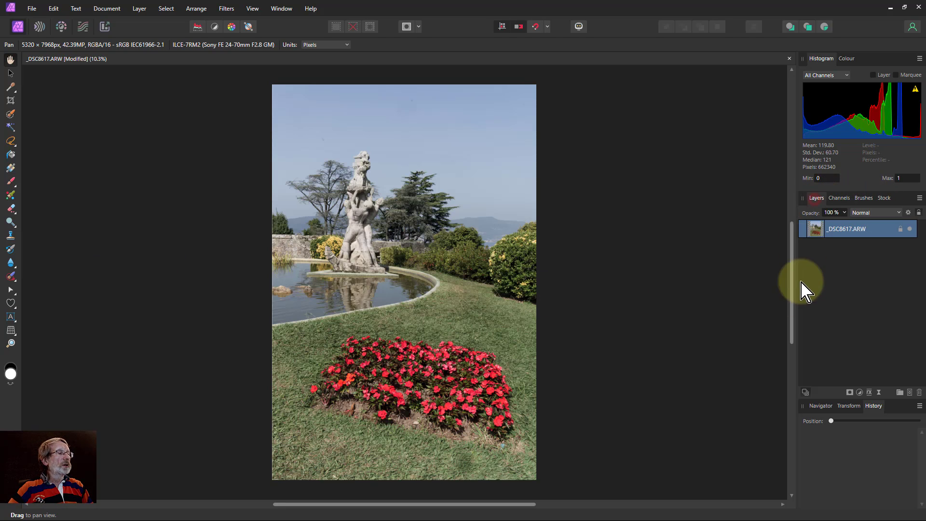
{"action": "double_click", "coordinate": [814, 229]}
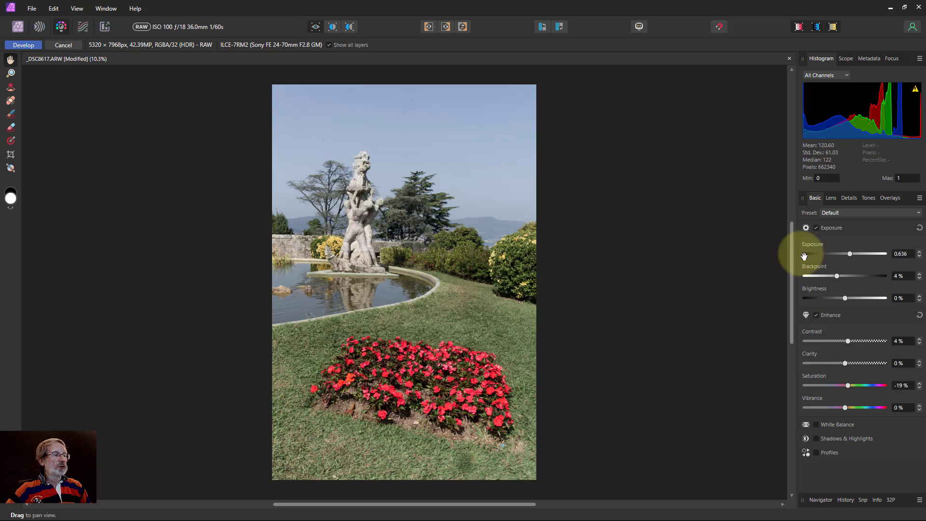
{"action": "left_click_drag", "start_coordinate": [857, 254], "coordinate": [851, 254]}
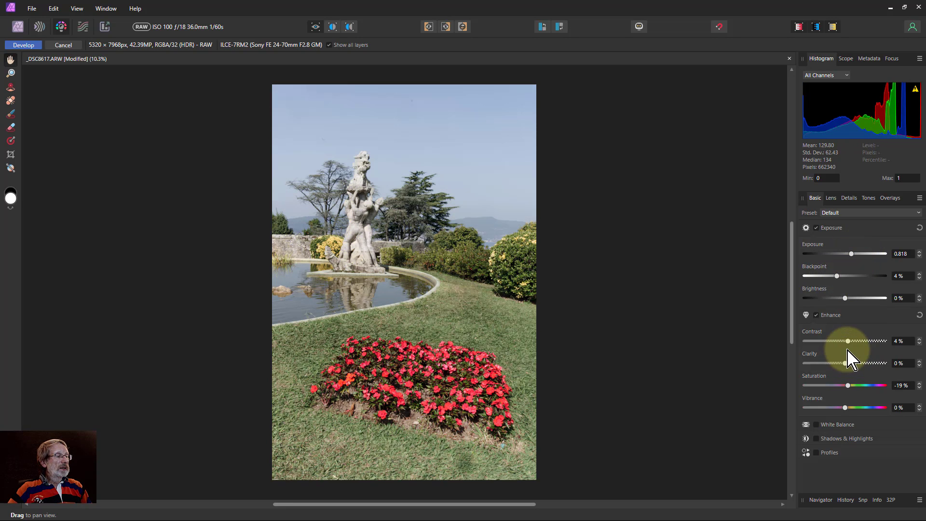
{"action": "left_click_drag", "start_coordinate": [848, 341], "coordinate": [855, 343]}
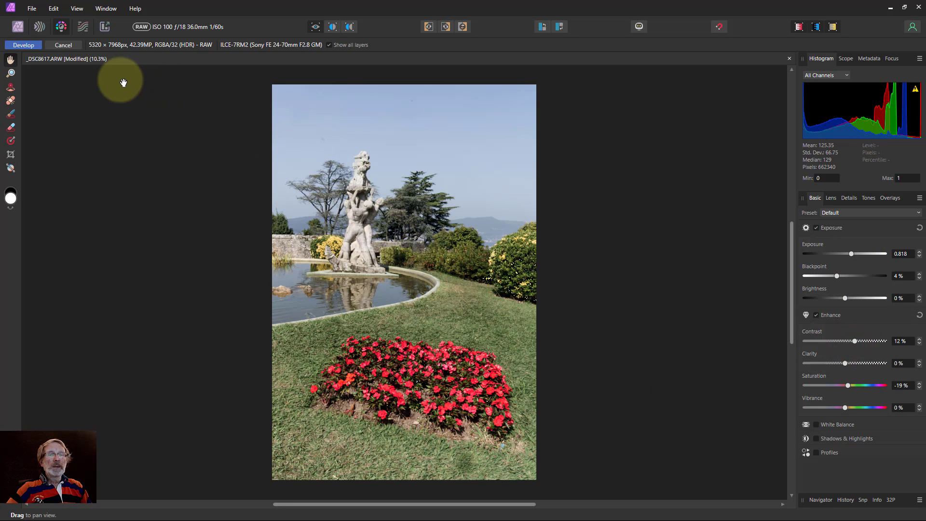
- Apply the raw development and try inpainting the dark grass spot below the flowers directly on the RAW layer, reverting that inpainting
{"action": "left_click", "coordinate": [24, 45]}
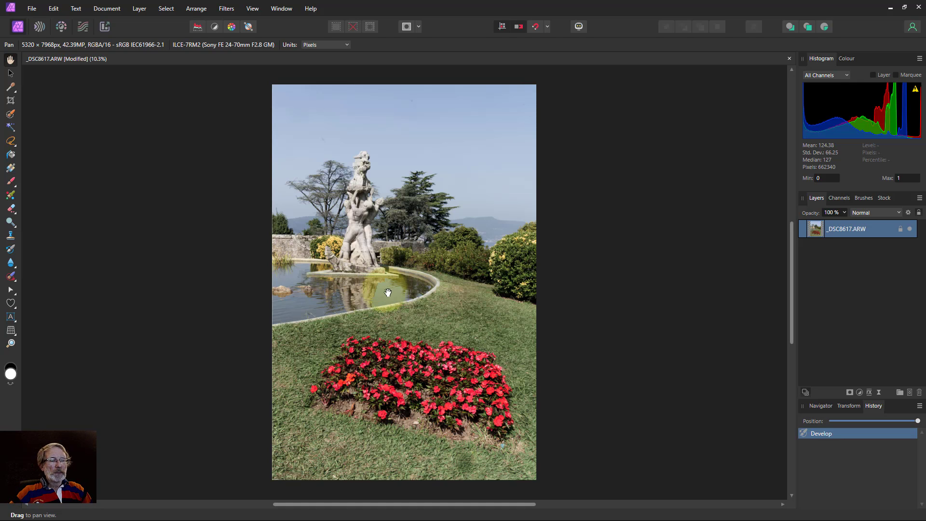
{"action": "left_click", "coordinate": [11, 277]}
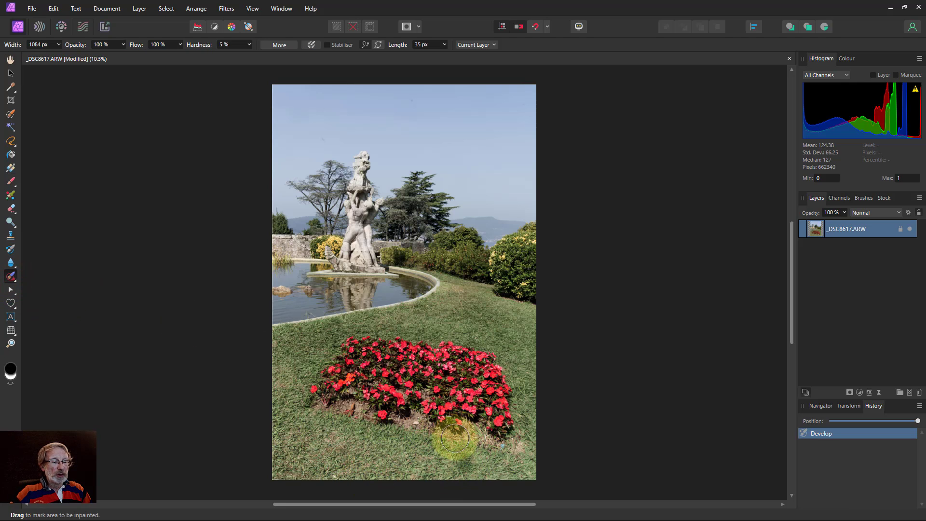
{"action": "left_click_drag", "start_coordinate": [466, 467], "coordinate": [459, 459]}
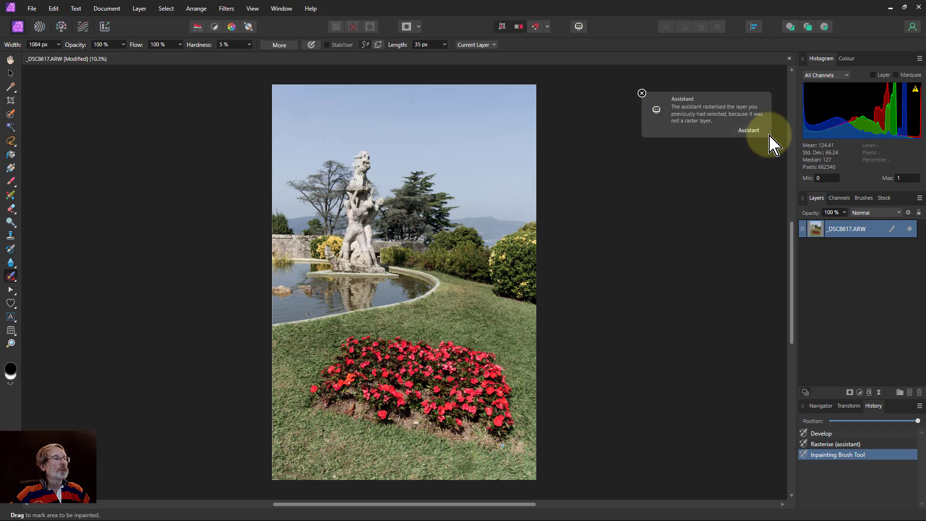
{"action": "left_click", "coordinate": [642, 93]}
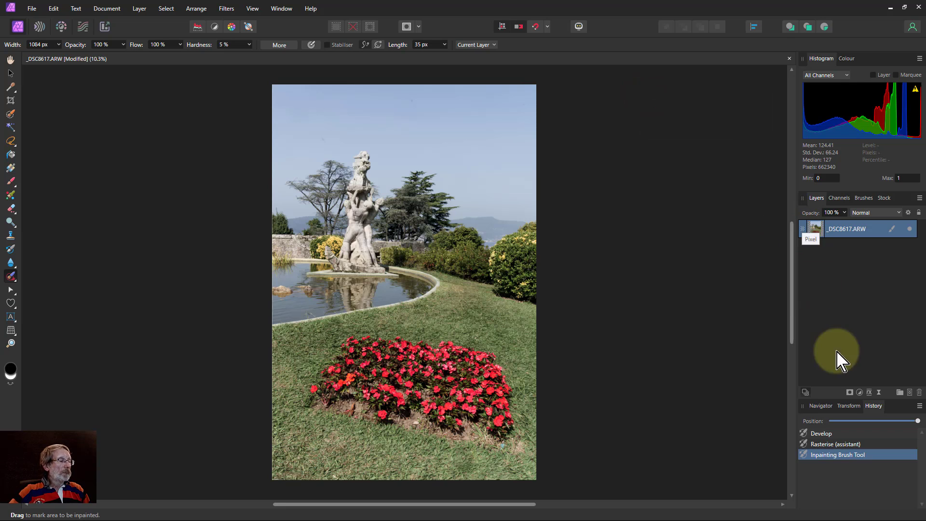
{"action": "mouse_move", "coordinate": [917, 421]}
{"action": "left_mouse_down"}
{"action": "mouse_move", "coordinate": [837, 427]}
{"action": "mouse_move", "coordinate": [826, 440]}
{"action": "left_mouse_up"}
{"action": "left_click", "coordinate": [825, 434]}
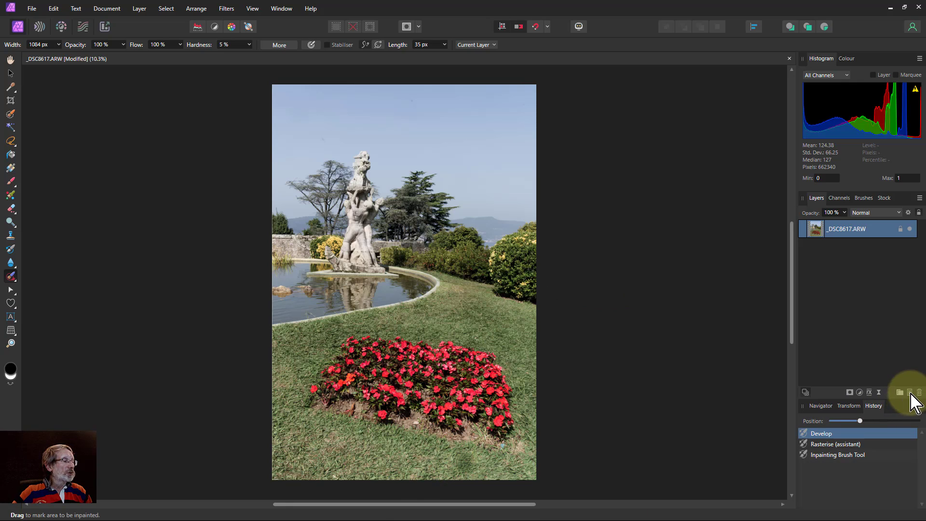
- Inpaint the dark grass spot below the flowers on a new pixel layer, with the Inpainting Brush source set to Current Layer & Below
{"action": "left_click", "coordinate": [909, 392]}
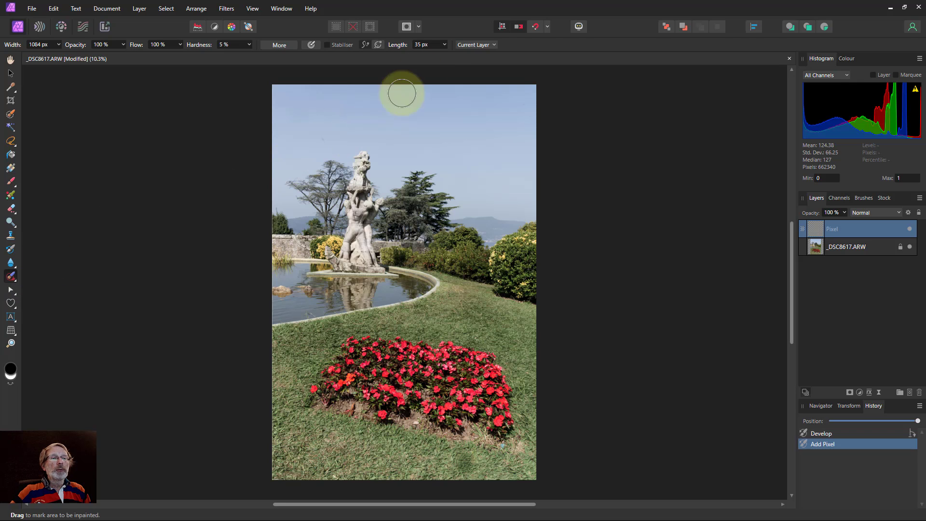
{"action": "left_click", "coordinate": [475, 45]}
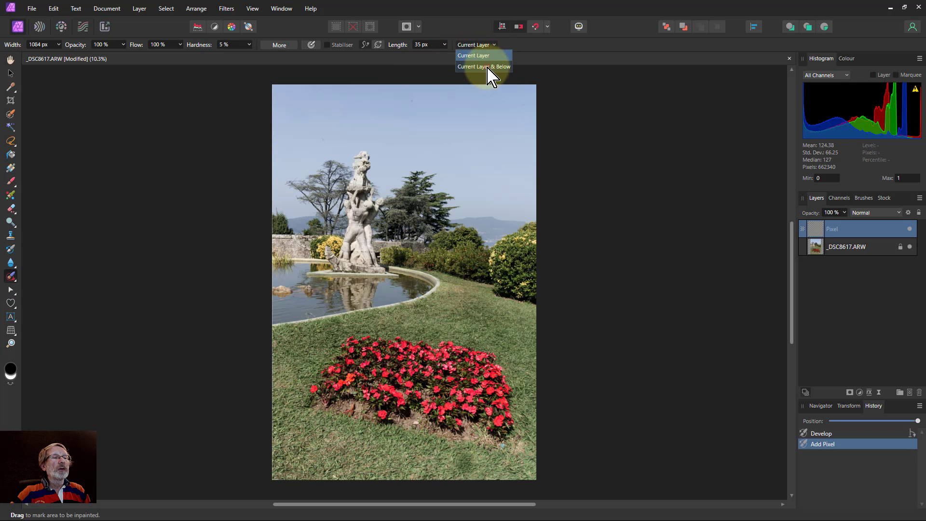
{"action": "left_click", "coordinate": [489, 68]}
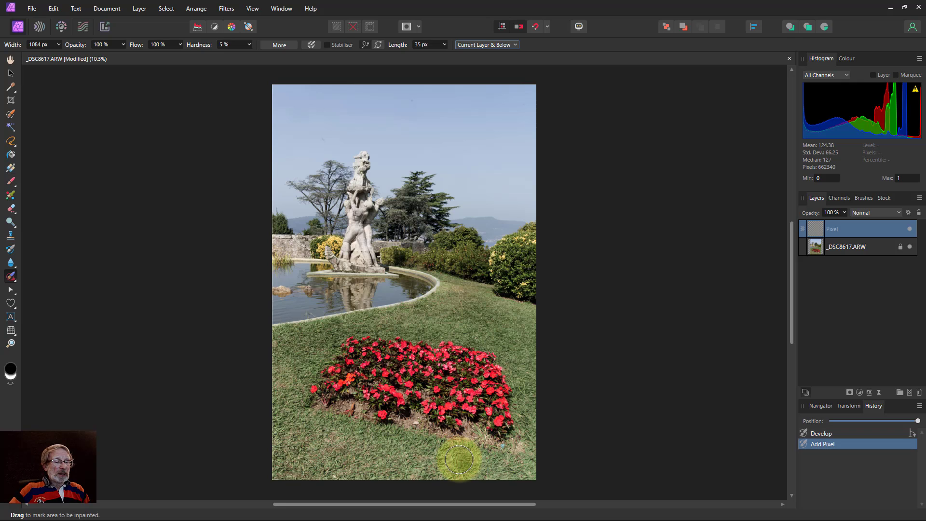
{"action": "left_click", "coordinate": [463, 462]}
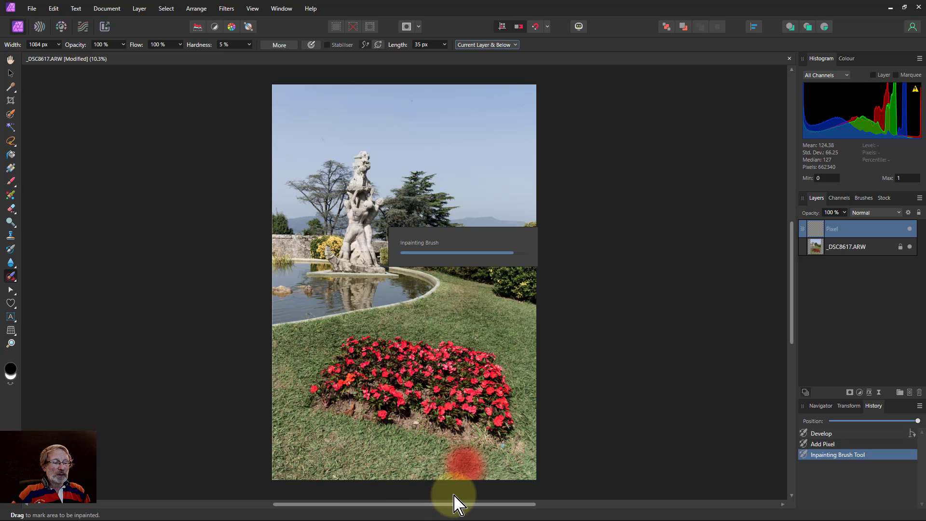
- Redevelop the _DSC8617.ARW layer with blackpoint 0% and contrast -17%, and rewind the document history to its start
{"action": "left_click", "coordinate": [826, 247]}
{"action": "left_click_drag", "start_coordinate": [829, 255], "coordinate": [822, 248]}
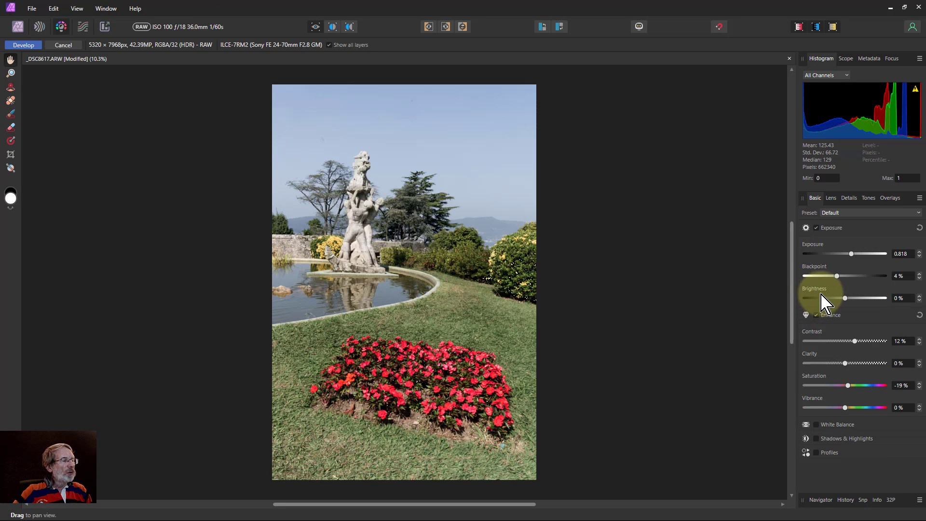
{"action": "mouse_move", "coordinate": [838, 276]}
{"action": "left_mouse_down"}
{"action": "mouse_move", "coordinate": [847, 278]}
{"action": "mouse_move", "coordinate": [828, 277]}
{"action": "left_mouse_up"}
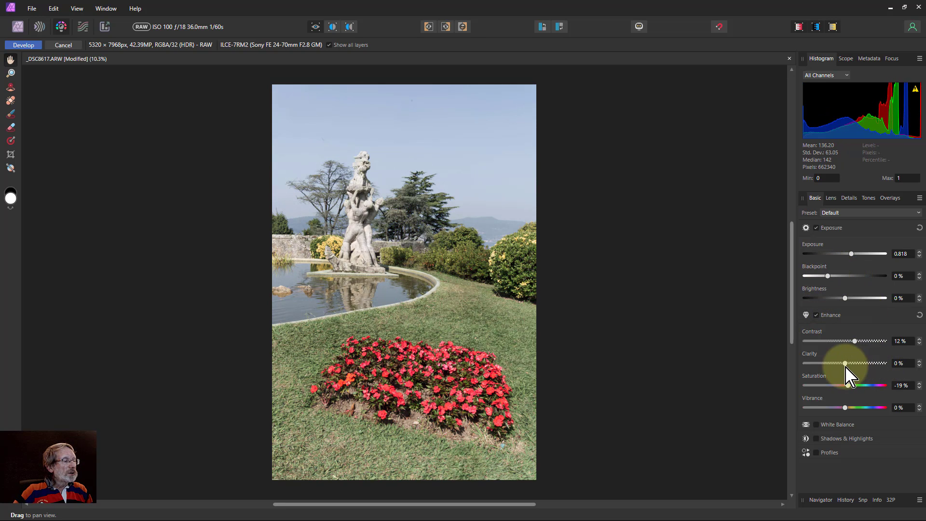
{"action": "left_click_drag", "start_coordinate": [854, 341], "coordinate": [830, 342]}
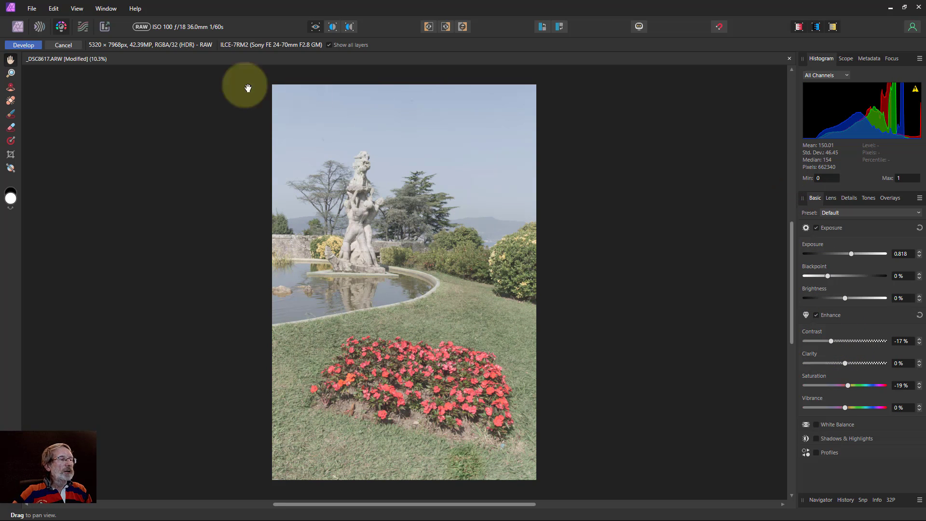
{"action": "left_click", "coordinate": [24, 44]}
{"action": "left_click_drag", "start_coordinate": [414, 343], "coordinate": [448, 367]}
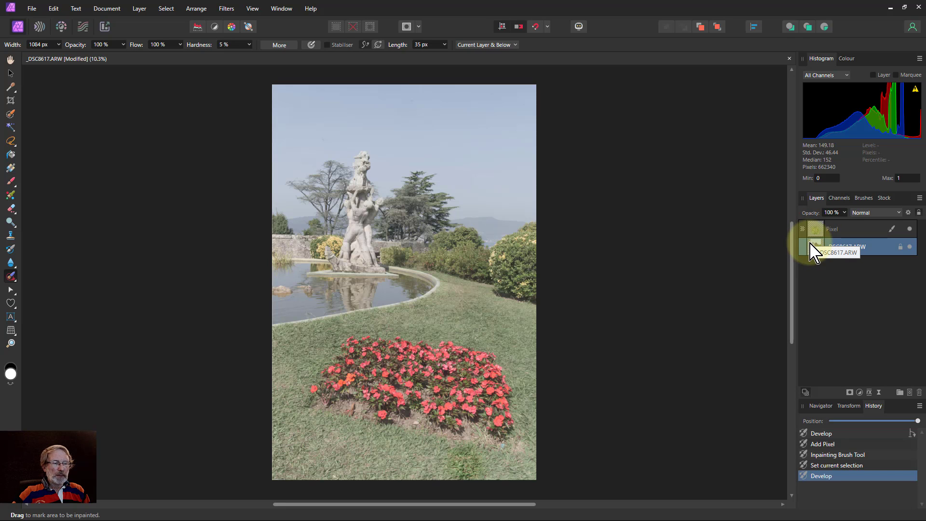
{"action": "left_click", "coordinate": [831, 421]}
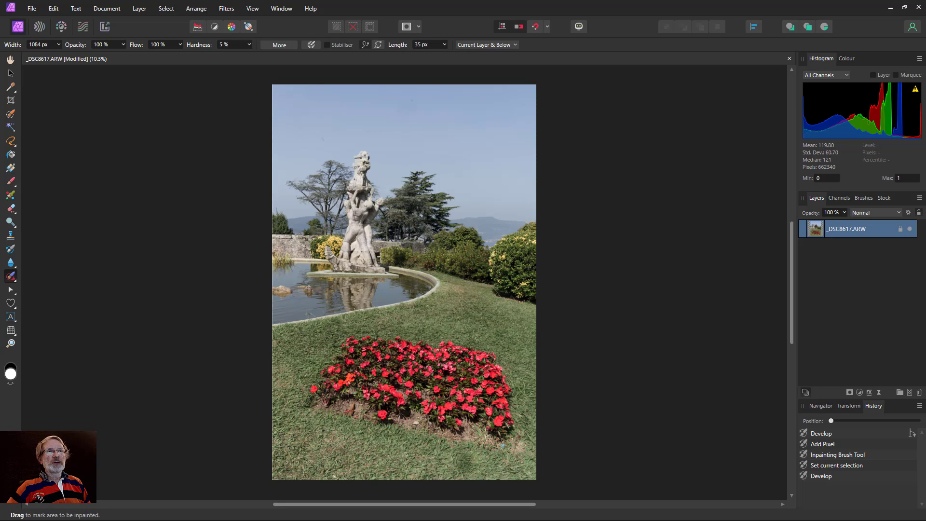
- Examine the Assistant options and the text contrast and UI brightness settings in the User Interface preferences
{"action": "left_click", "coordinate": [54, 9]}
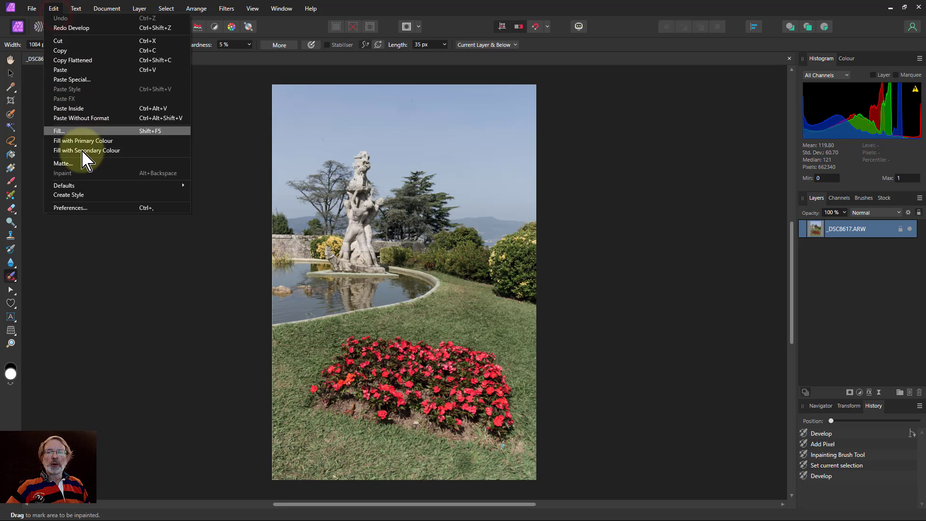
{"action": "left_click", "coordinate": [71, 207]}
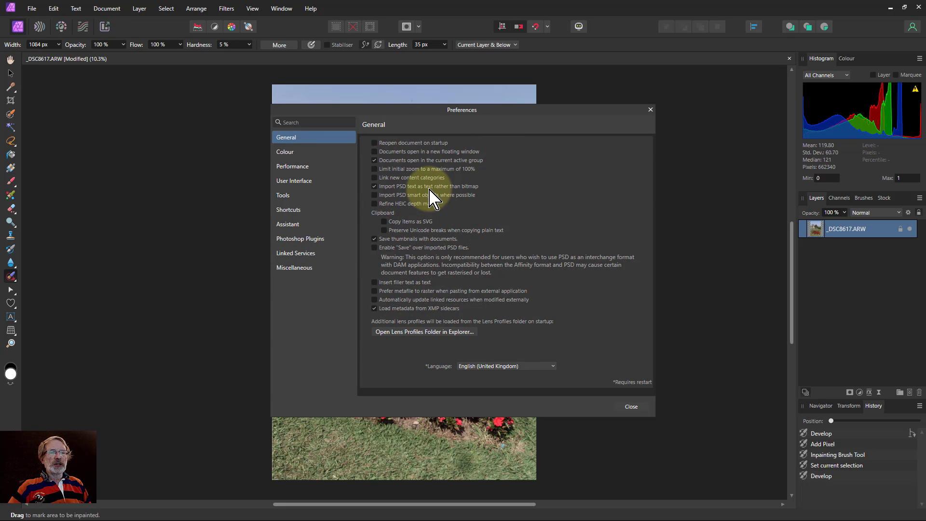
{"action": "left_click", "coordinate": [289, 225]}
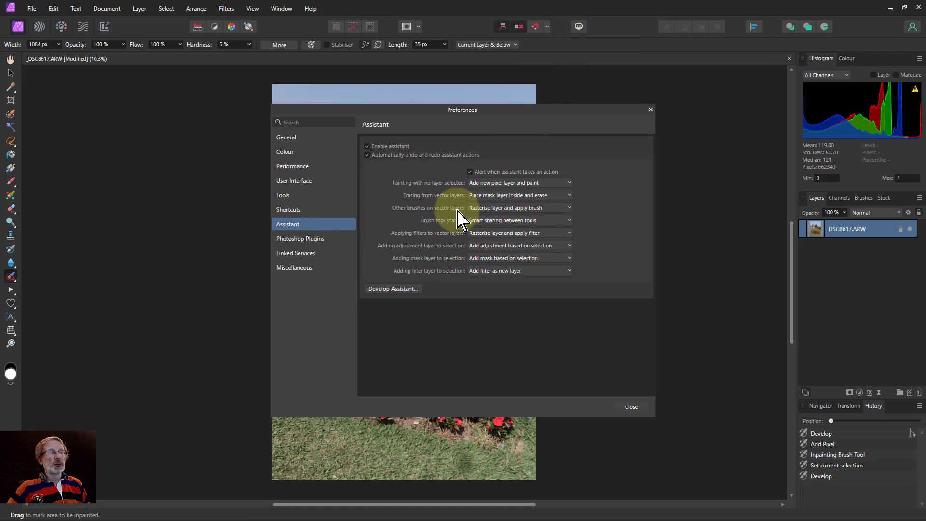
{"action": "left_click", "coordinate": [302, 182]}
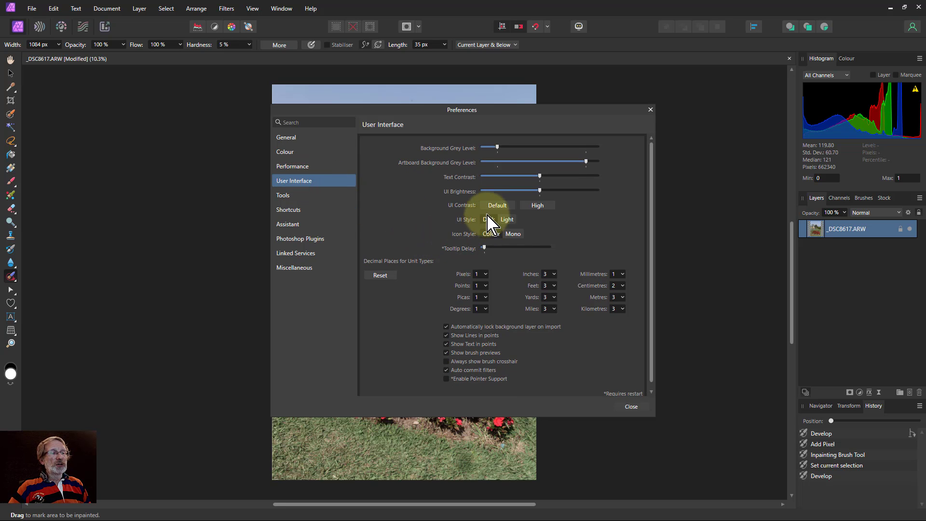
{"action": "left_click", "coordinate": [502, 176]}
{"action": "left_click_drag", "start_coordinate": [491, 179], "coordinate": [472, 178]}
{"action": "left_click_drag", "start_coordinate": [554, 176], "coordinate": [545, 193]}
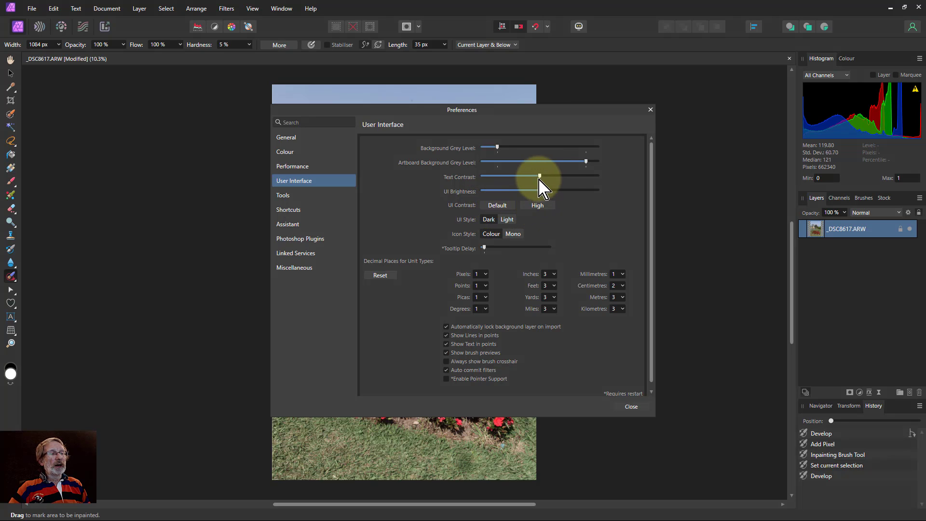
- Try the High UI contrast in the preferences and restore the Default contrast
{"action": "left_click", "coordinate": [537, 205]}
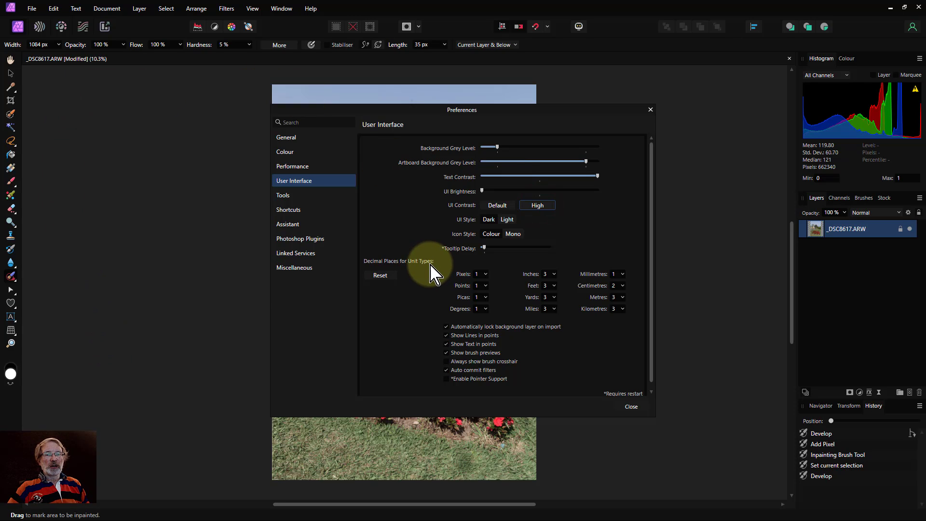
{"action": "left_click", "coordinate": [496, 206]}
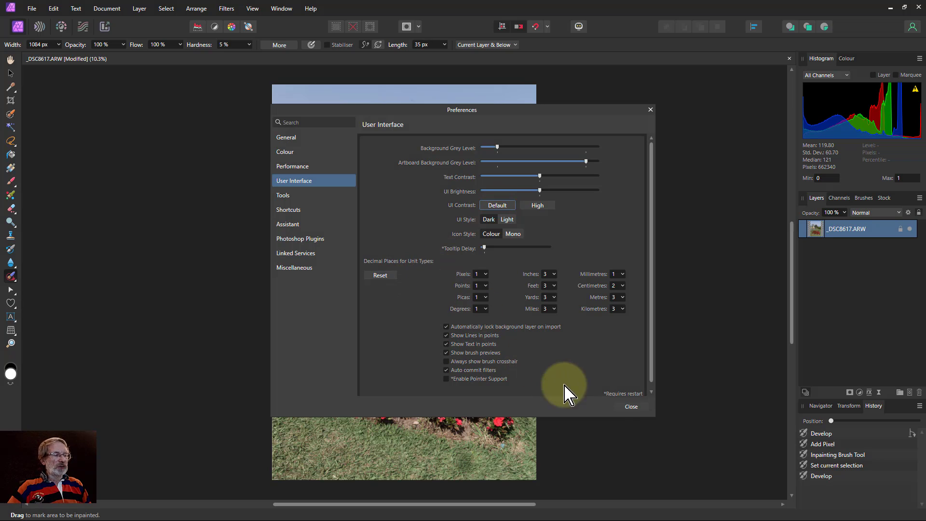
{"action": "left_click", "coordinate": [631, 406]}
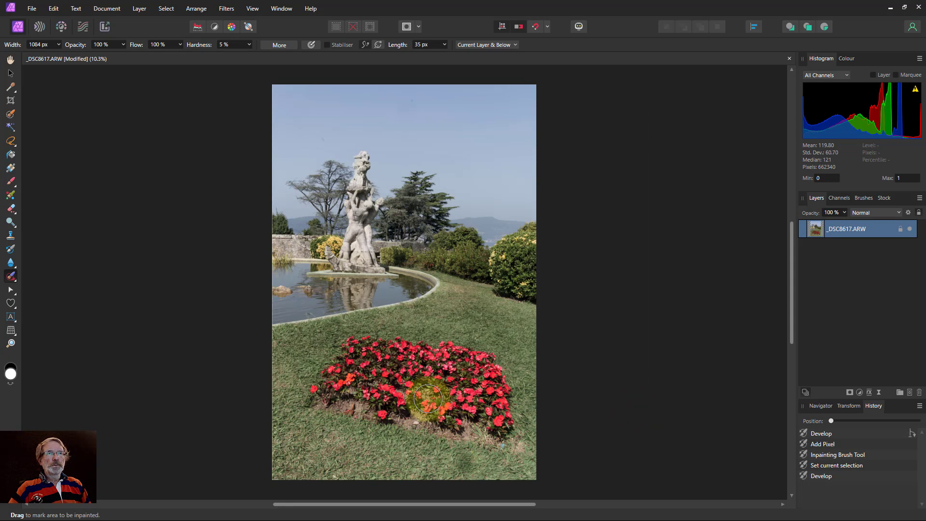
- Add a Curves adjustment to the _DSC8617.ARW layer and expand the layer to show the nested adjustment
{"action": "left_click_drag", "start_coordinate": [427, 402], "coordinate": [430, 402]}
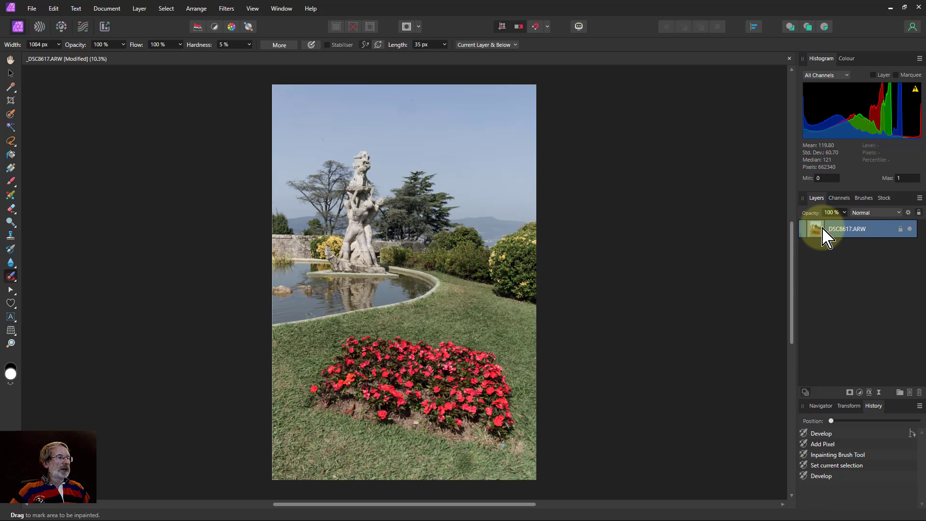
{"action": "left_click", "coordinate": [859, 392]}
{"action": "left_click", "coordinate": [841, 275]}
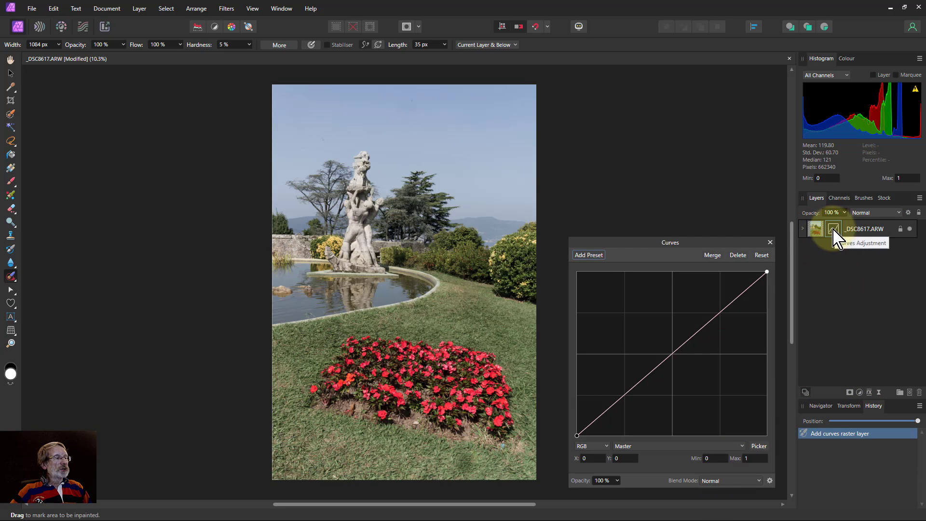
{"action": "left_click", "coordinate": [803, 229]}
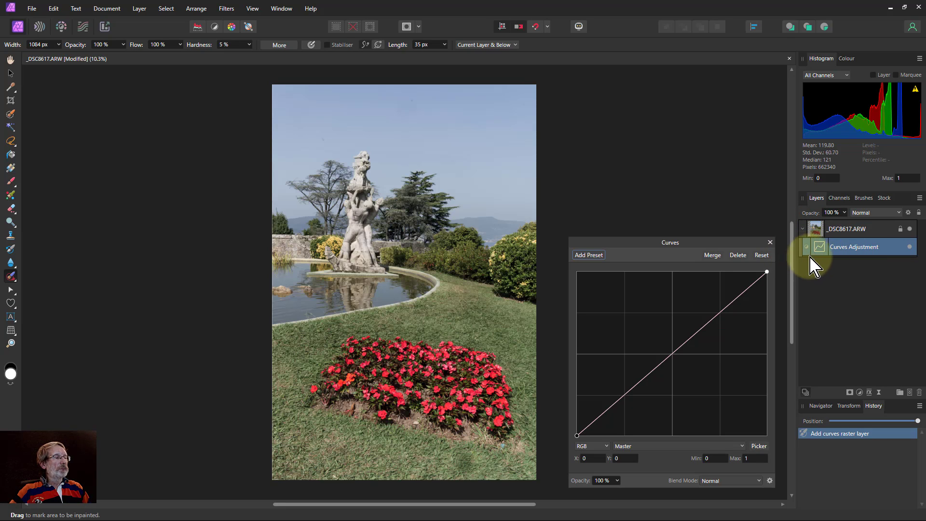
{"action": "mouse_move", "coordinate": [802, 241]}
{"action": "left_mouse_down"}
{"action": "mouse_move", "coordinate": [803, 262]}
{"action": "mouse_move", "coordinate": [825, 248]}
{"action": "mouse_move", "coordinate": [806, 256]}
{"action": "left_mouse_up"}
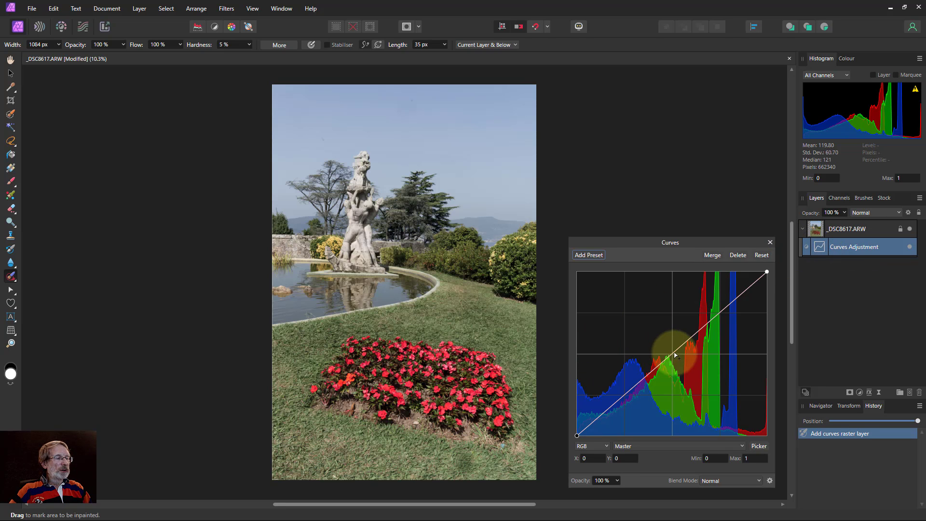
- Try darkening the photo with a master curve point at about X 0.671, Y 0.402, and remove that point
{"action": "left_click_drag", "start_coordinate": [674, 353], "coordinate": [704, 370]}
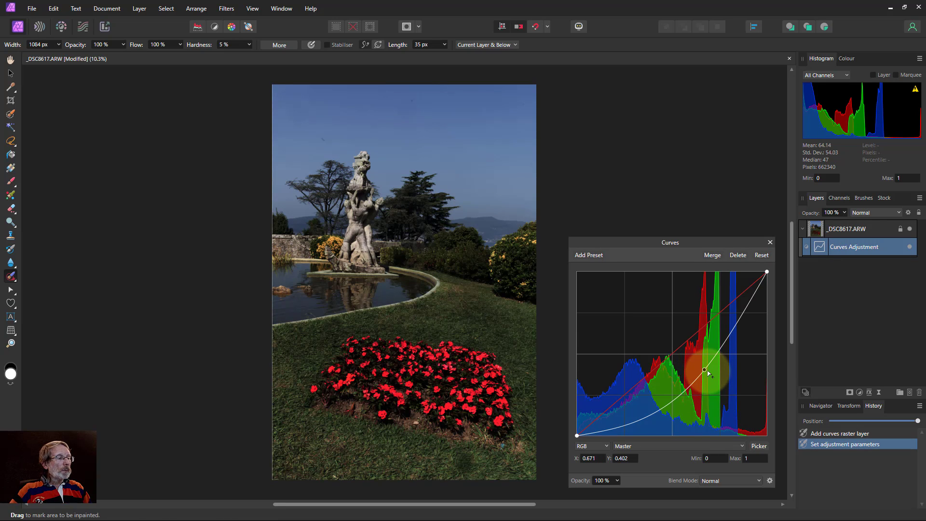
{"action": "key", "text": "Delete"}
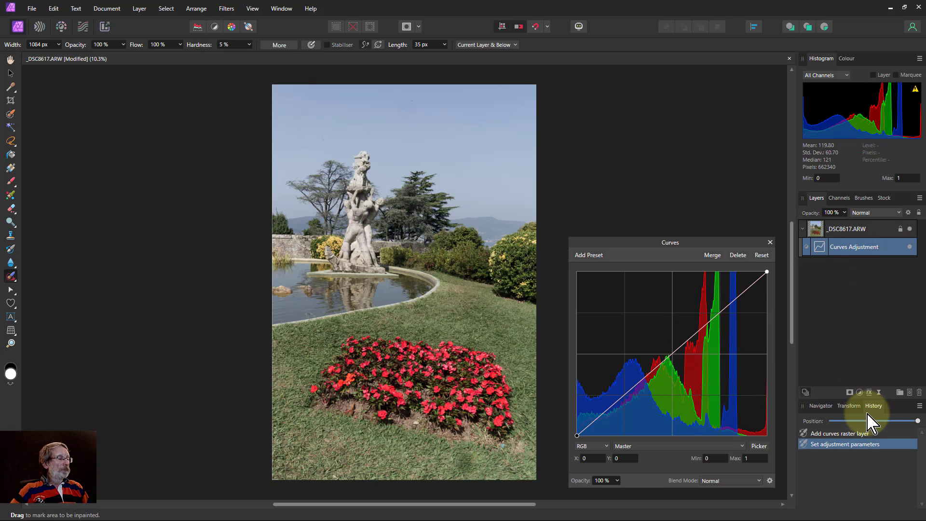
- Add a Luminosity Range Mask to the Curves adjustment and open the mask's settings
{"action": "left_click", "coordinate": [849, 392]}
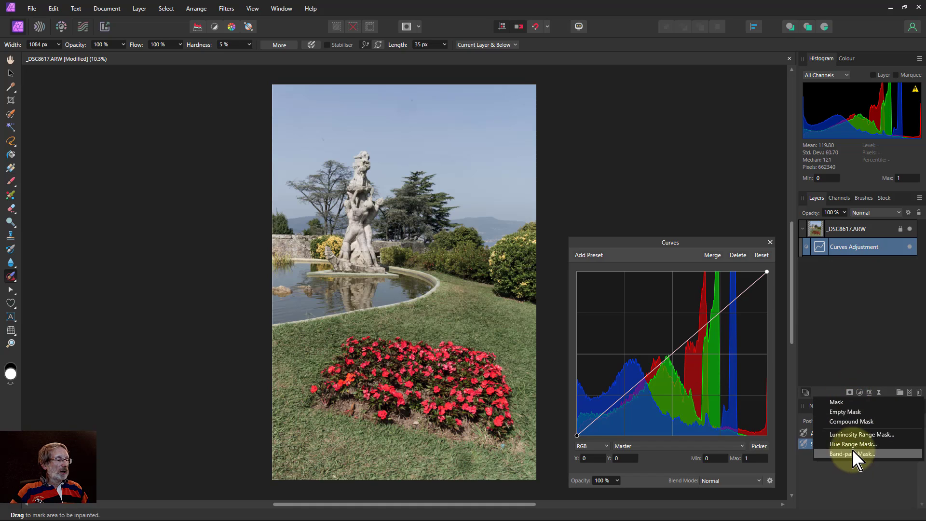
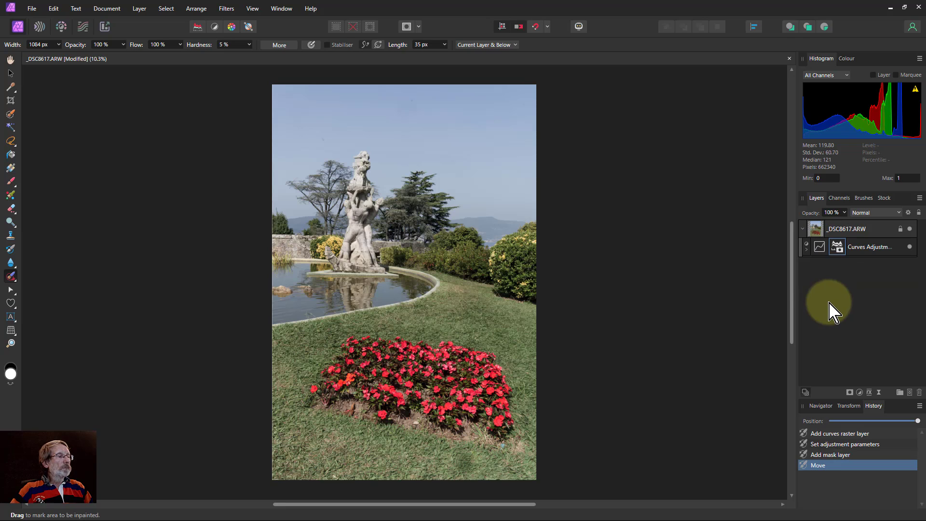
{"action": "left_click", "coordinate": [805, 250]}
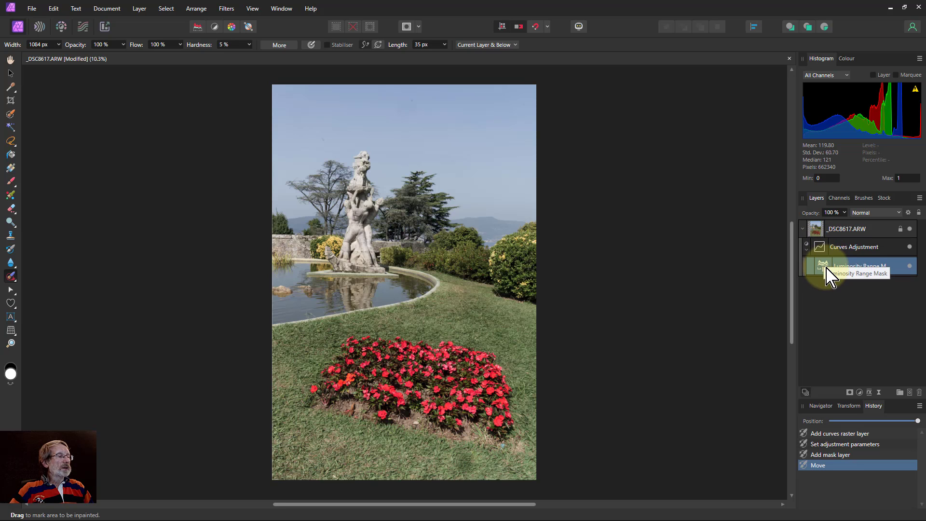
{"action": "double_click", "coordinate": [826, 271]}
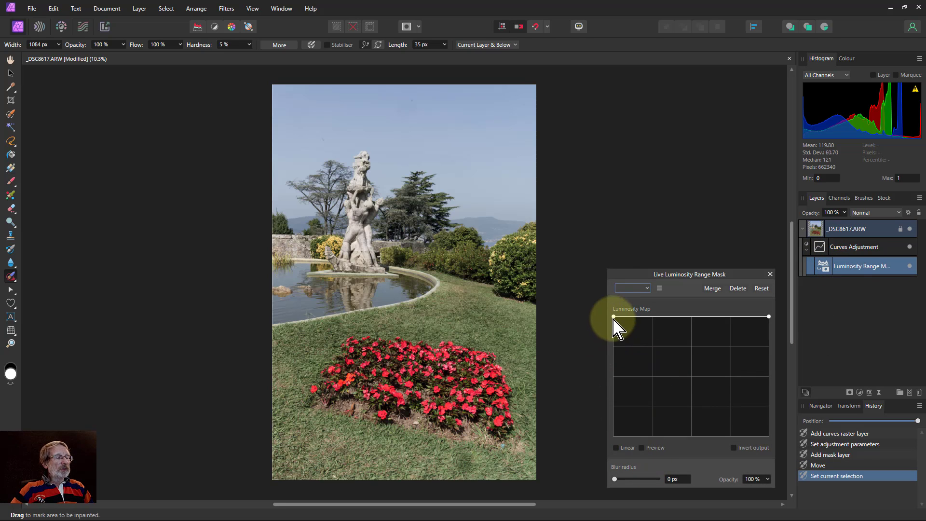
- Try lowering the highlight end of the luminosity map to the bottom with the mask preview enabled, and raise it back to the top
{"action": "left_click_drag", "start_coordinate": [769, 317], "coordinate": [758, 455]}
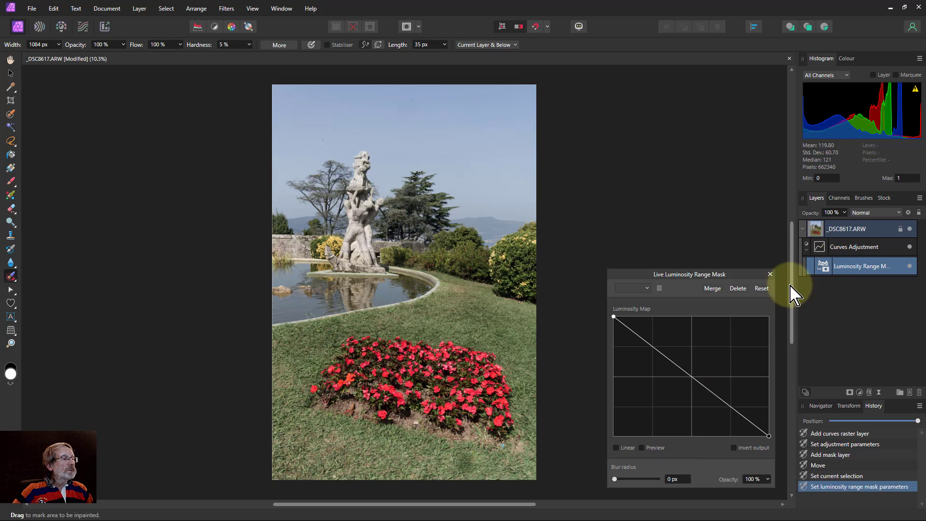
{"action": "left_click", "coordinate": [642, 448]}
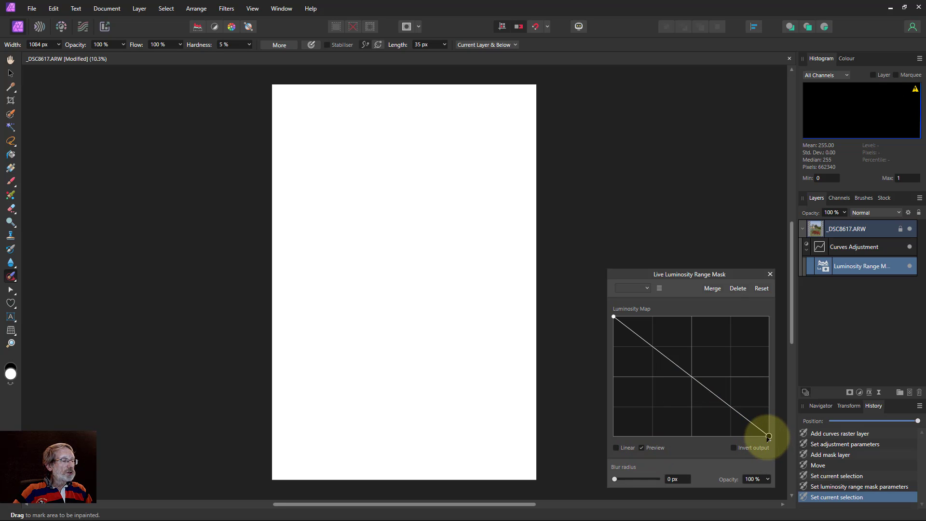
{"action": "left_click_drag", "start_coordinate": [768, 436], "coordinate": [791, 283]}
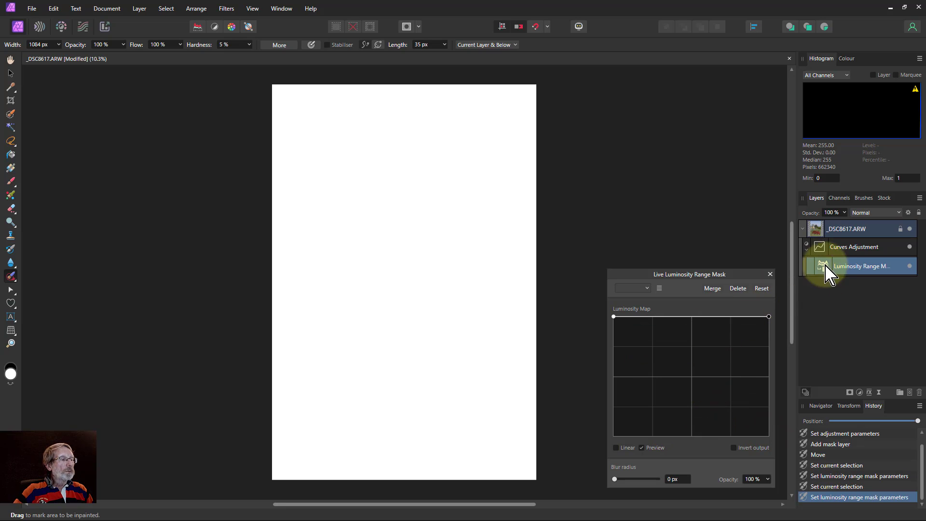
- Darken the photo in the Curves adjustment with a master curve point at about X 0.564, Y 0.358
{"action": "double_click", "coordinate": [820, 247]}
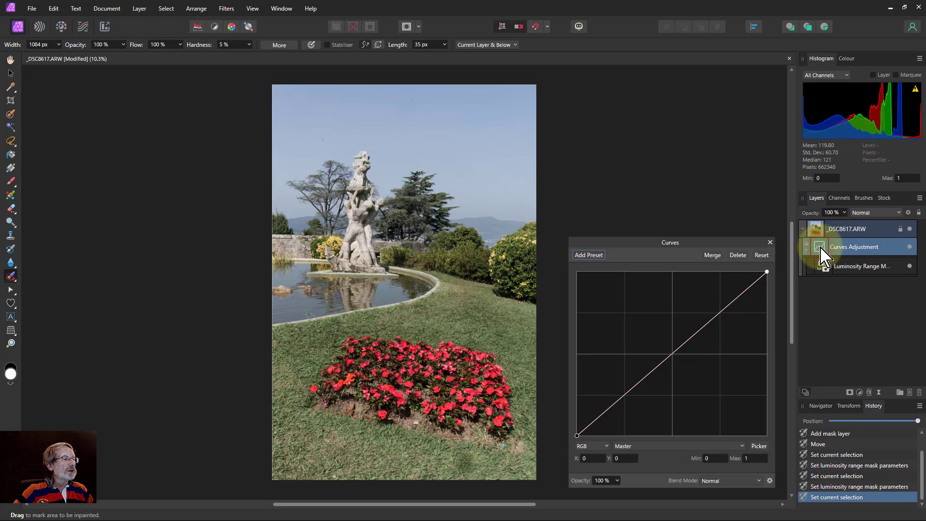
{"action": "left_click_drag", "start_coordinate": [704, 329], "coordinate": [685, 380]}
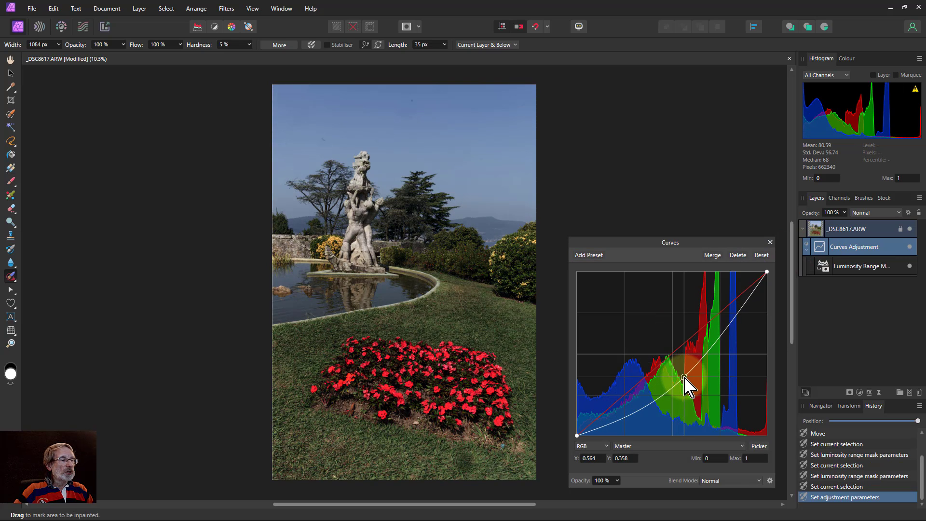
- Enable the Luminosity Range Mask's preview, lower the luminosity map's highlight end to the bottom and bend its middle downward to isolate the shadows
{"action": "left_click", "coordinate": [824, 269]}
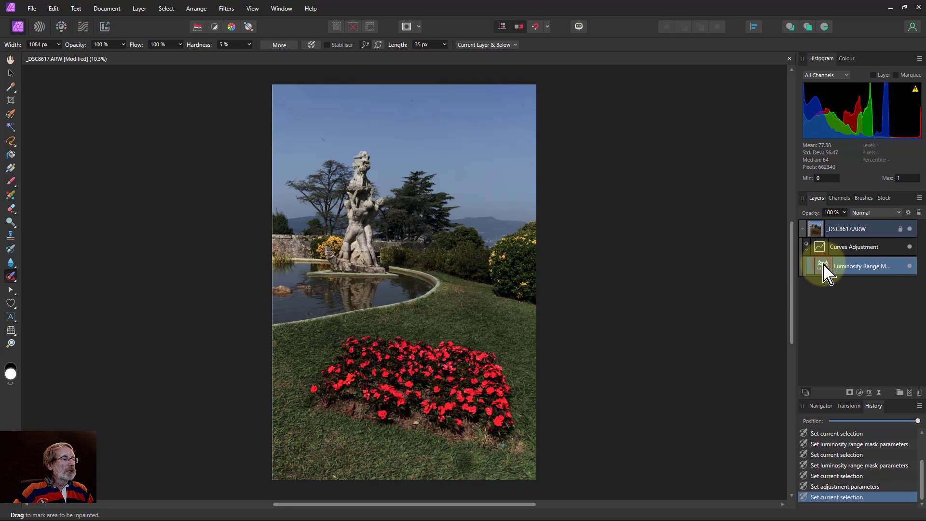
{"action": "double_click", "coordinate": [826, 272]}
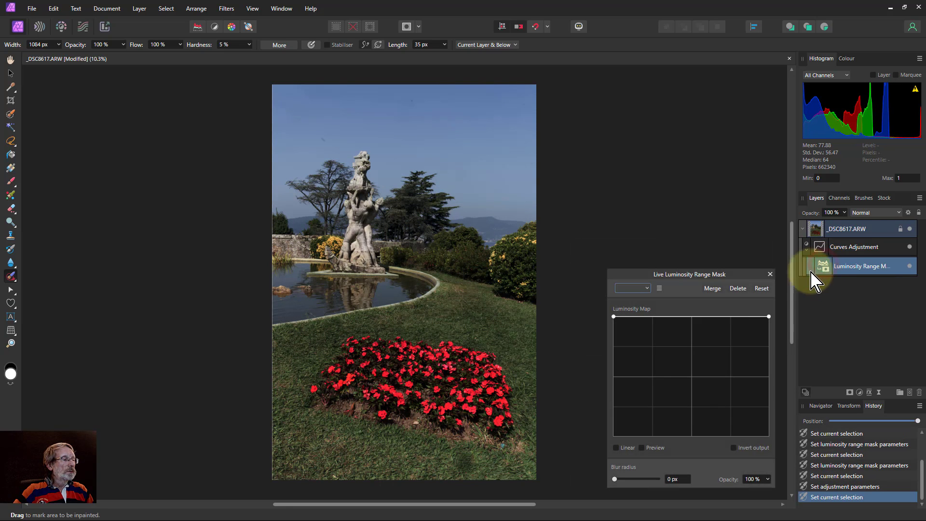
{"action": "left_click", "coordinate": [642, 448]}
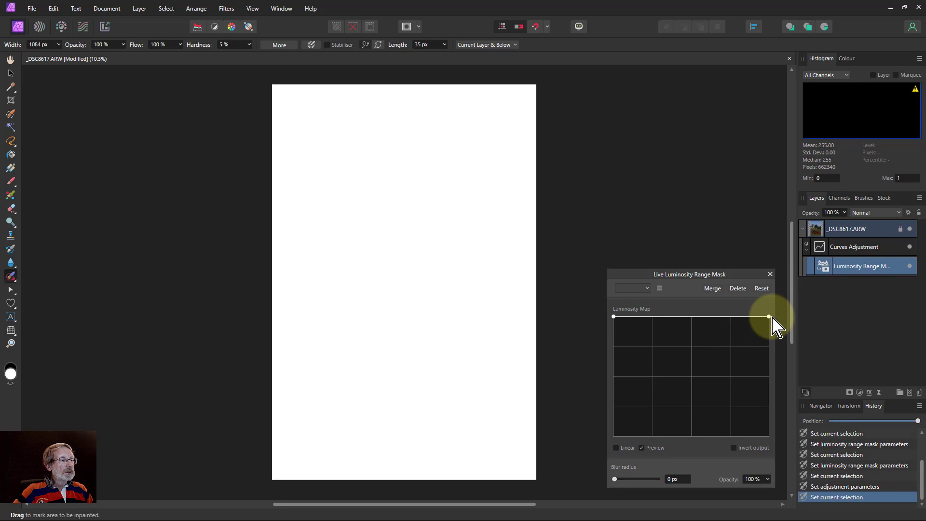
{"action": "left_click_drag", "start_coordinate": [769, 316], "coordinate": [770, 480]}
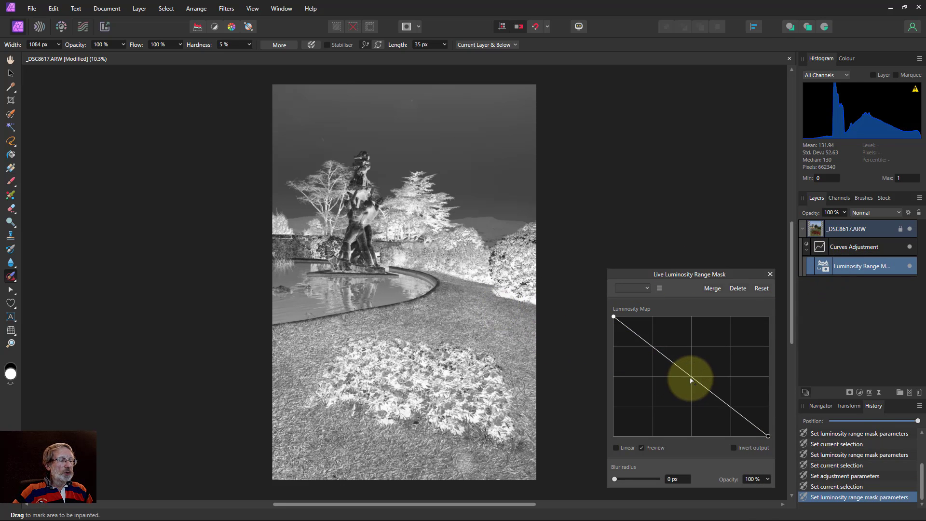
{"action": "left_click_drag", "start_coordinate": [692, 378], "coordinate": [666, 389]}
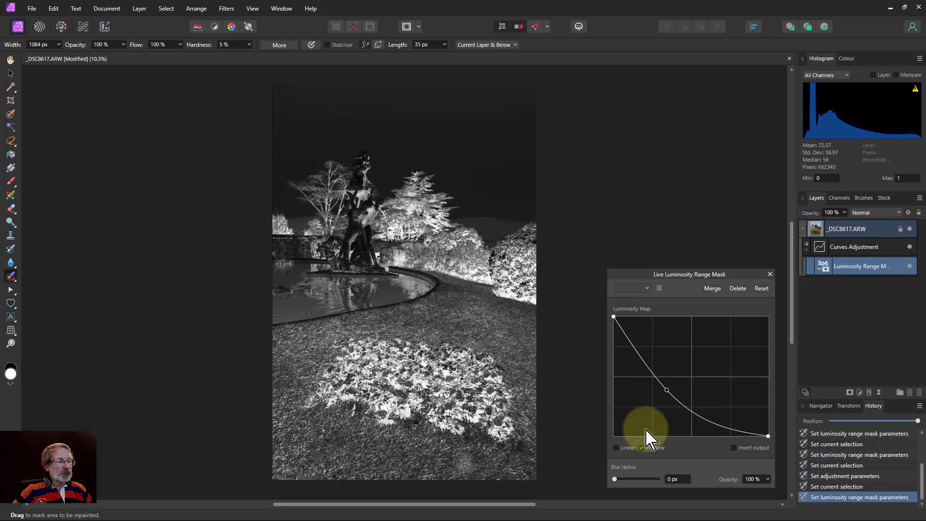
{"action": "left_click_drag", "start_coordinate": [667, 390], "coordinate": [663, 397]}
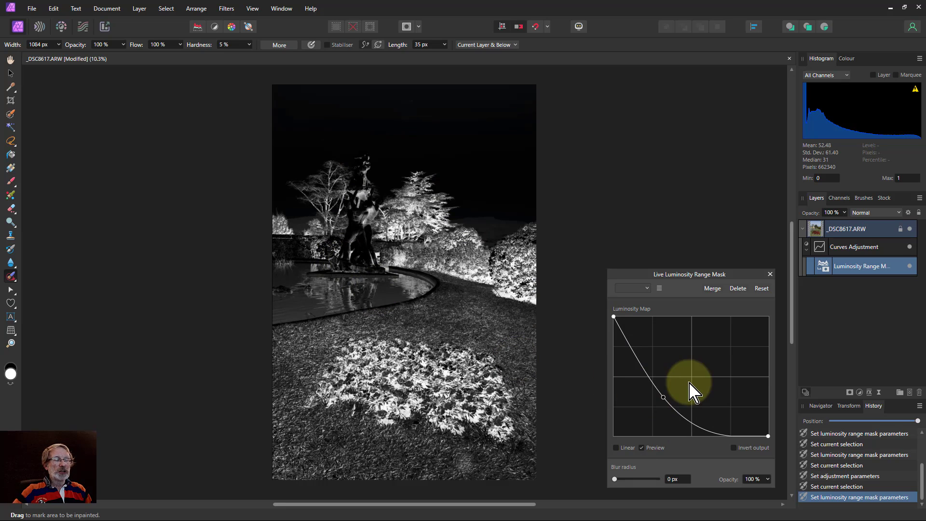
- Shift the existing master curve point in the Curves adjustment to darken the masked shadows further
{"action": "left_click", "coordinate": [820, 248]}
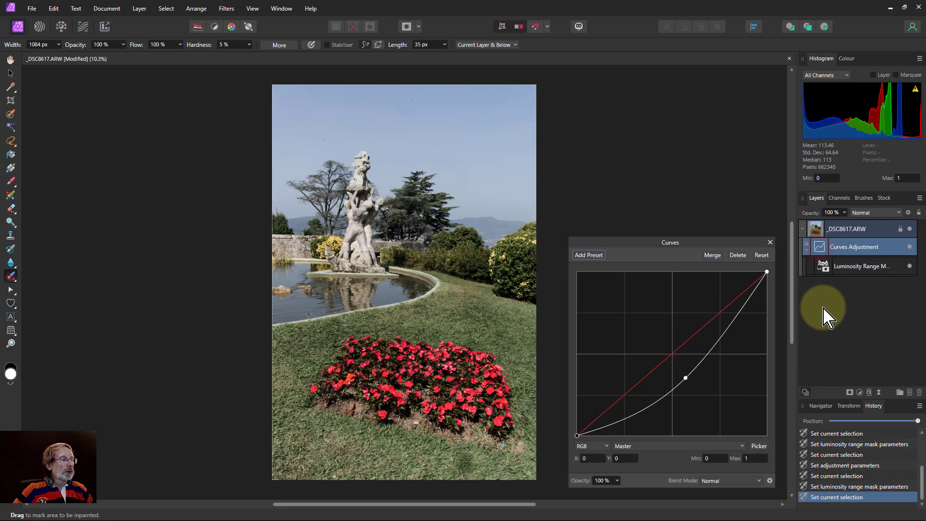
{"action": "left_click", "coordinate": [685, 380]}
{"action": "mouse_move", "coordinate": [684, 372]}
{"action": "left_mouse_down"}
{"action": "mouse_move", "coordinate": [676, 368]}
{"action": "mouse_move", "coordinate": [702, 389]}
{"action": "mouse_move", "coordinate": [686, 371]}
{"action": "mouse_move", "coordinate": [702, 388]}
{"action": "mouse_move", "coordinate": [699, 371]}
{"action": "left_mouse_up"}
- Raise the middle point of the Luminosity Range Mask's map slightly and close the mask settings
{"action": "left_click", "coordinate": [826, 268]}
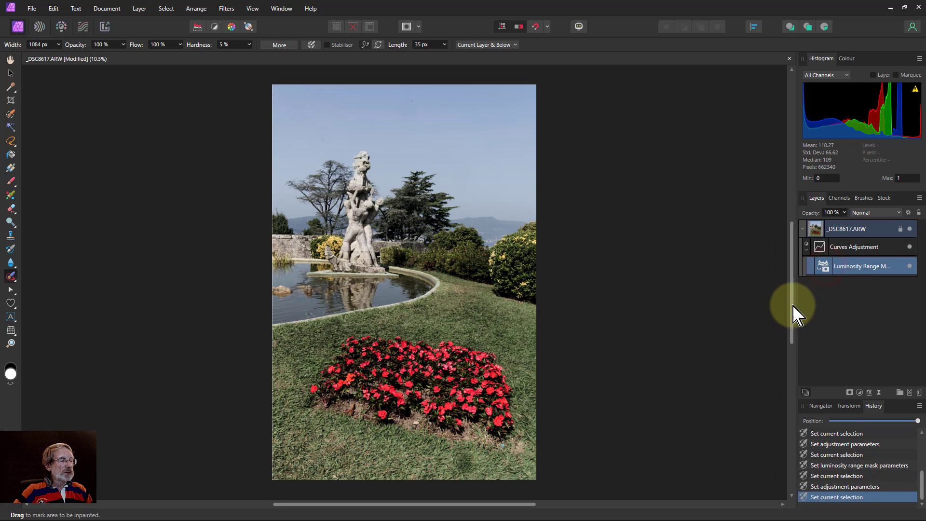
{"action": "left_click", "coordinate": [823, 266]}
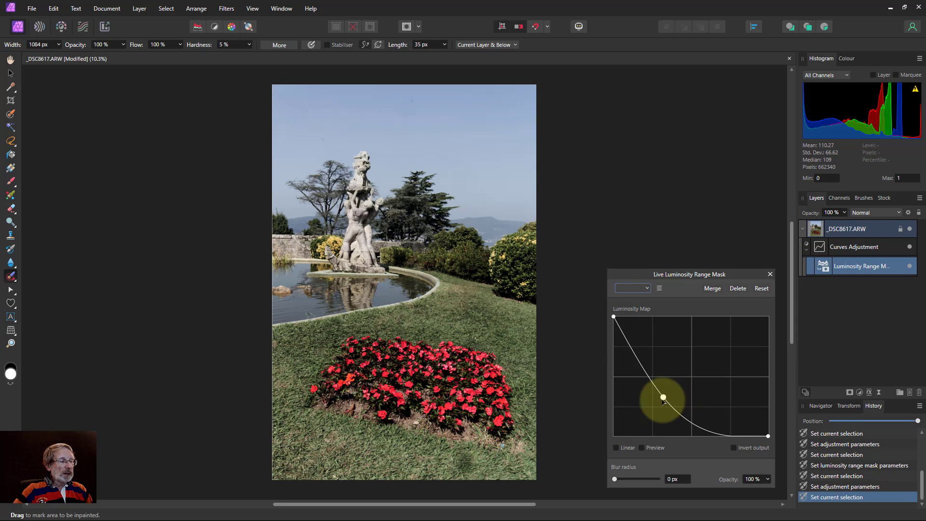
{"action": "mouse_move", "coordinate": [663, 396]}
{"action": "left_mouse_down"}
{"action": "mouse_move", "coordinate": [682, 386]}
{"action": "mouse_move", "coordinate": [671, 399]}
{"action": "mouse_move", "coordinate": [666, 393]}
{"action": "left_mouse_up"}
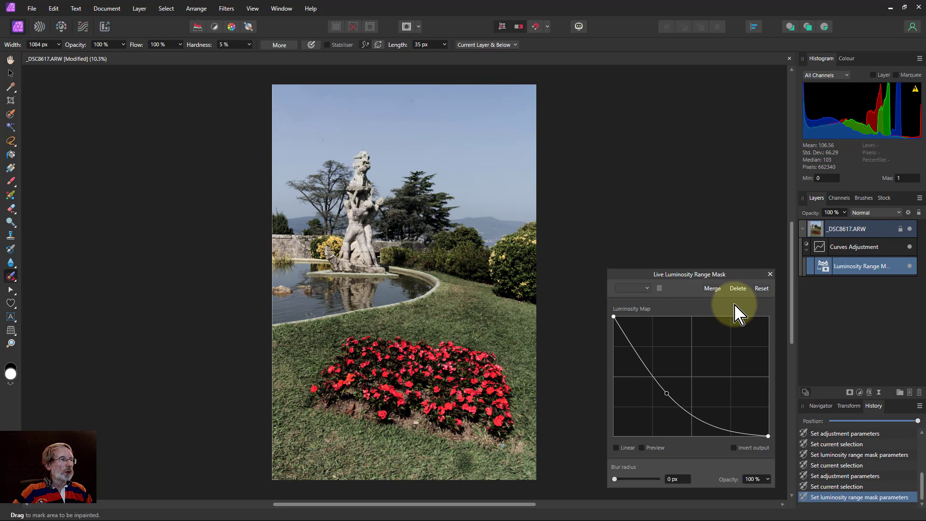
{"action": "left_click", "coordinate": [770, 274]}
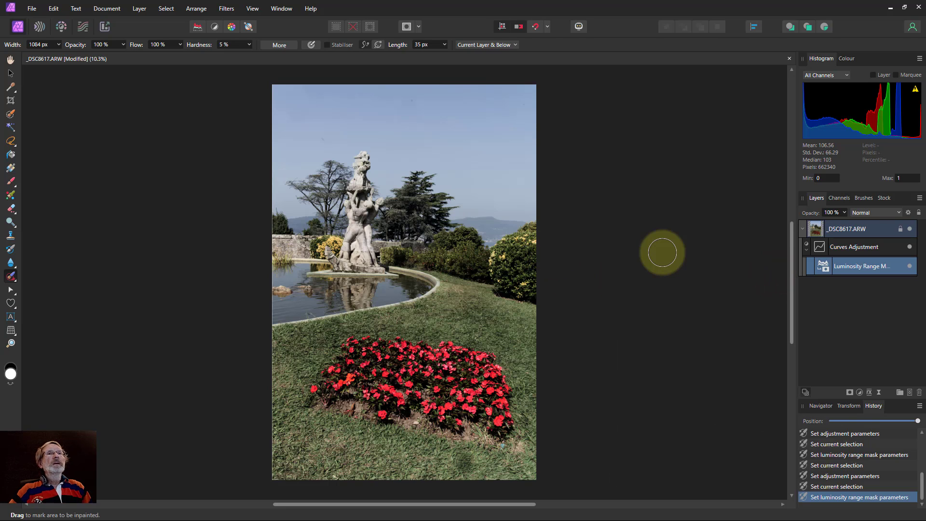
- View the mask layer's Blend Options and the list of available live filters without applying anything
{"action": "left_click", "coordinate": [909, 213]}
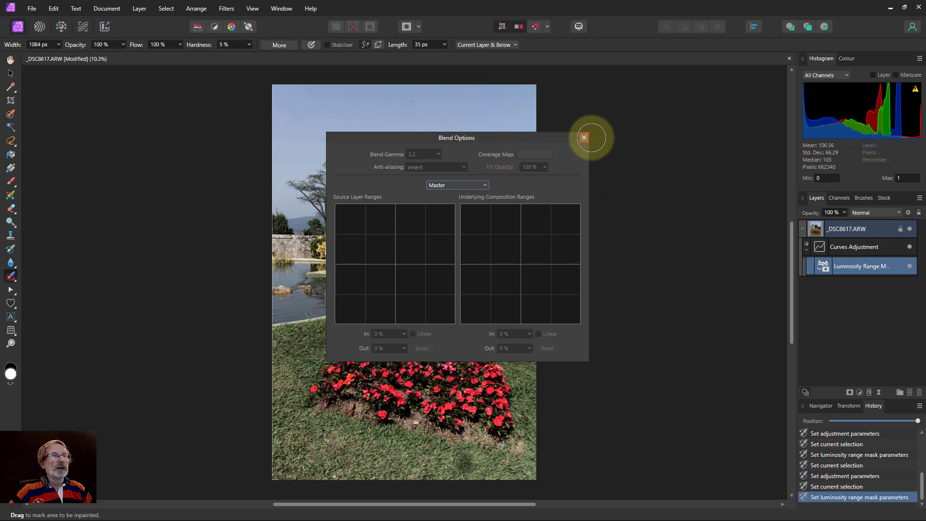
{"action": "left_click", "coordinate": [584, 138]}
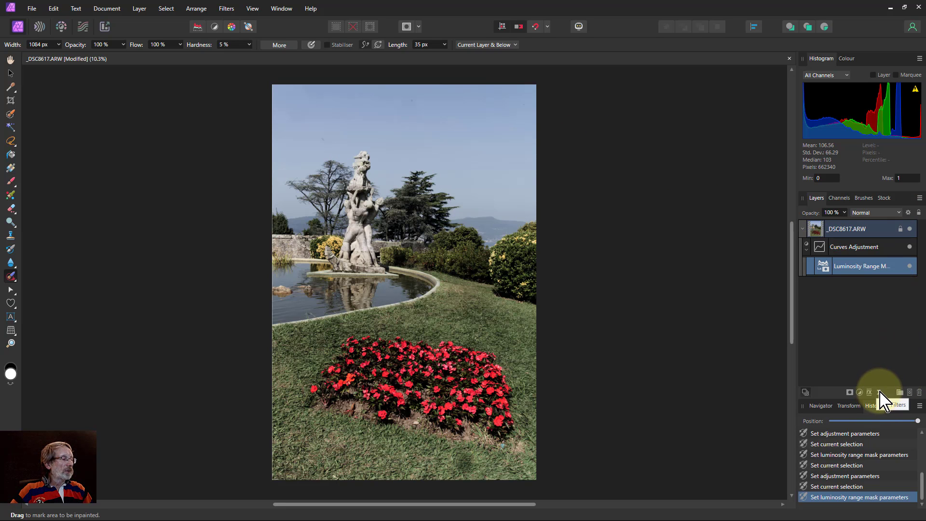
{"action": "left_click", "coordinate": [878, 392]}
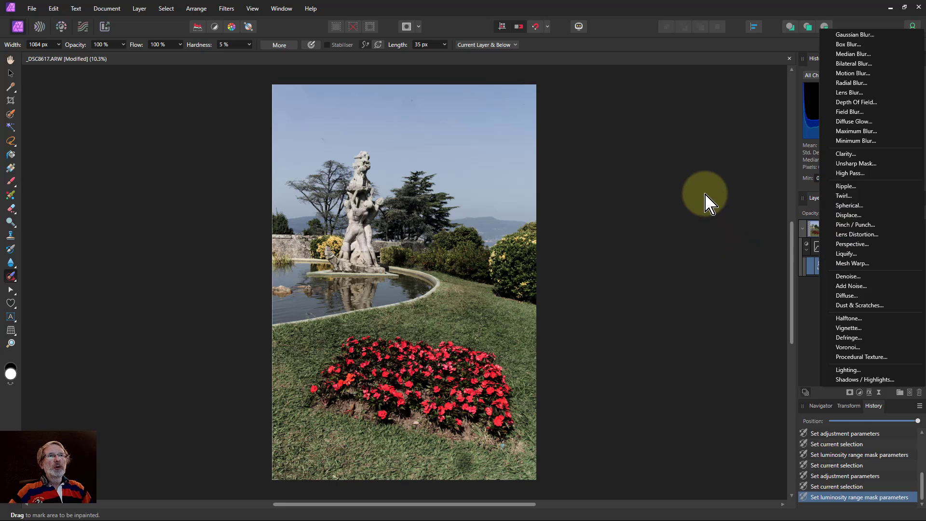
{"action": "key", "text": "Escape"}
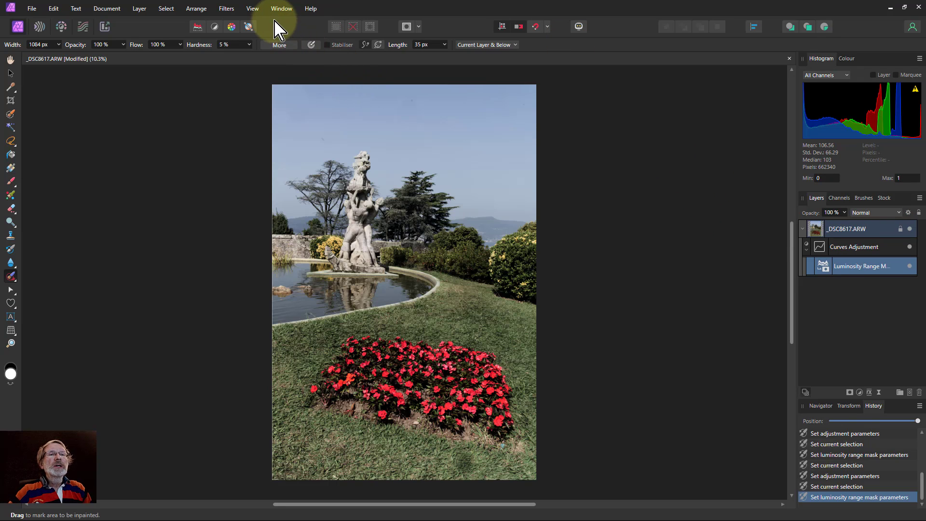
- Show the Adjustment panel, enlarge it to view the HSL preset thumbnails, and close it
{"action": "left_click", "coordinate": [253, 9]}
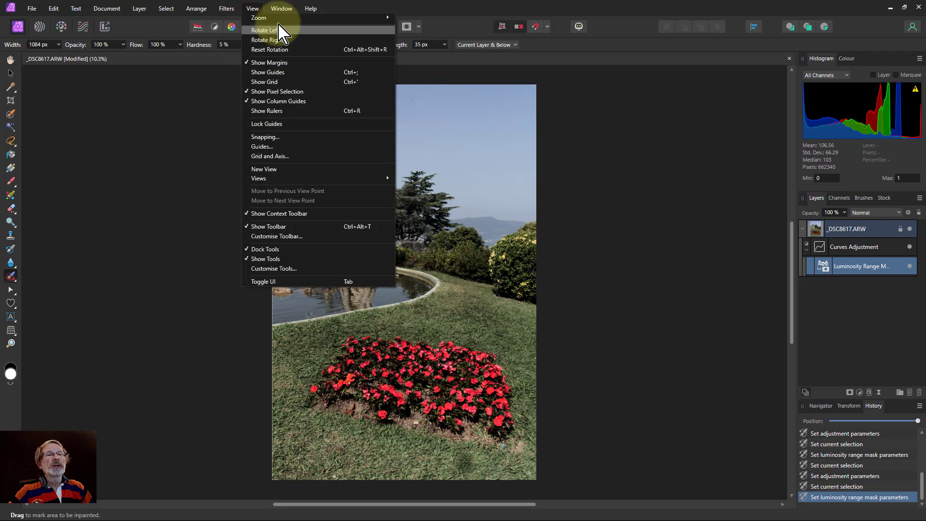
{"action": "mouse_move", "coordinate": [279, 11]}
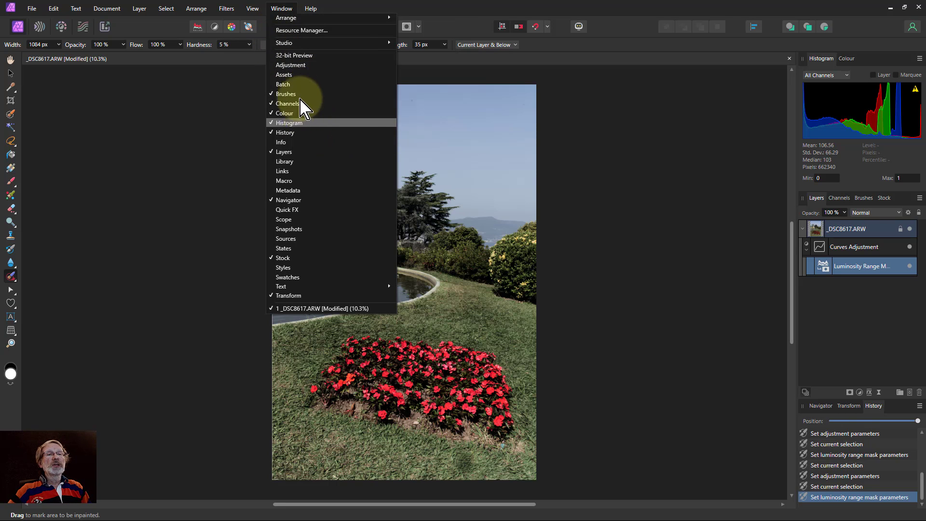
{"action": "left_click", "coordinate": [298, 75]}
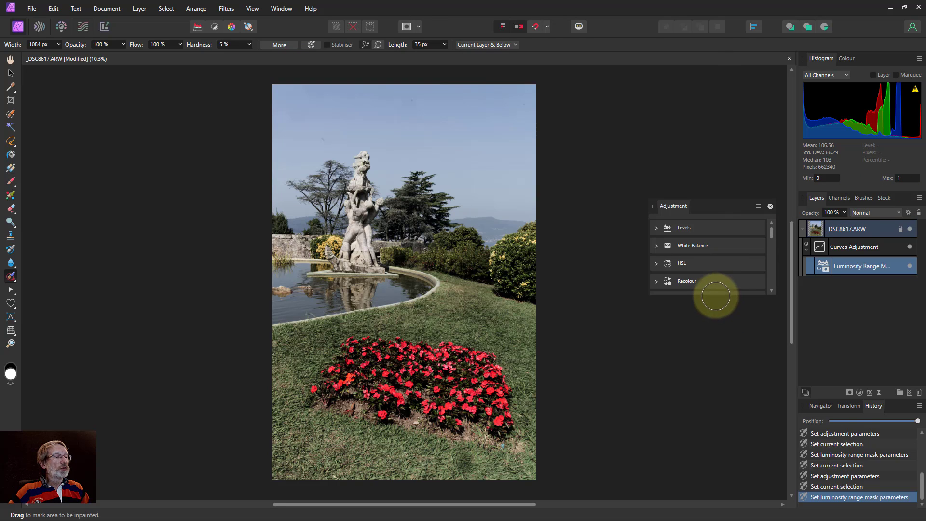
{"action": "left_click_drag", "start_coordinate": [717, 295], "coordinate": [715, 414]}
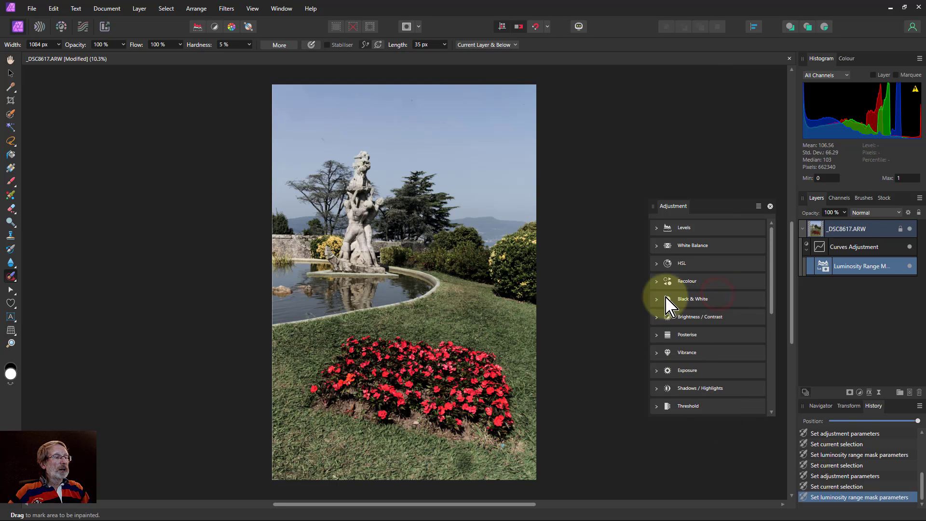
{"action": "left_click", "coordinate": [656, 263]}
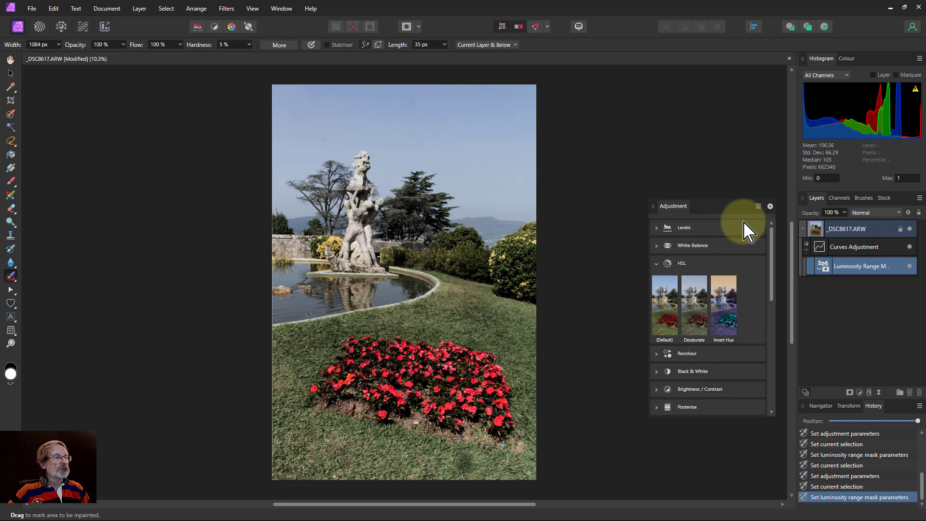
{"action": "left_click", "coordinate": [770, 206]}
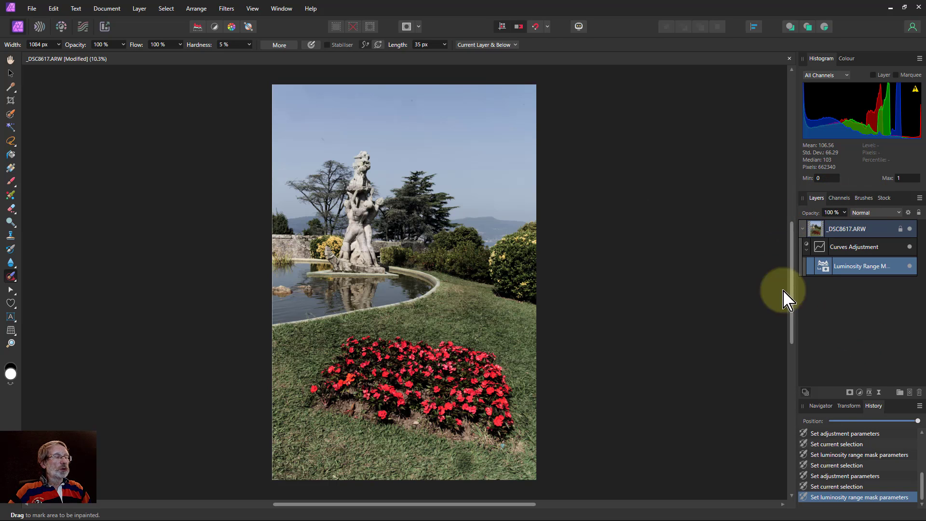
- Turn on the document's grid display
{"action": "left_click", "coordinate": [281, 9]}
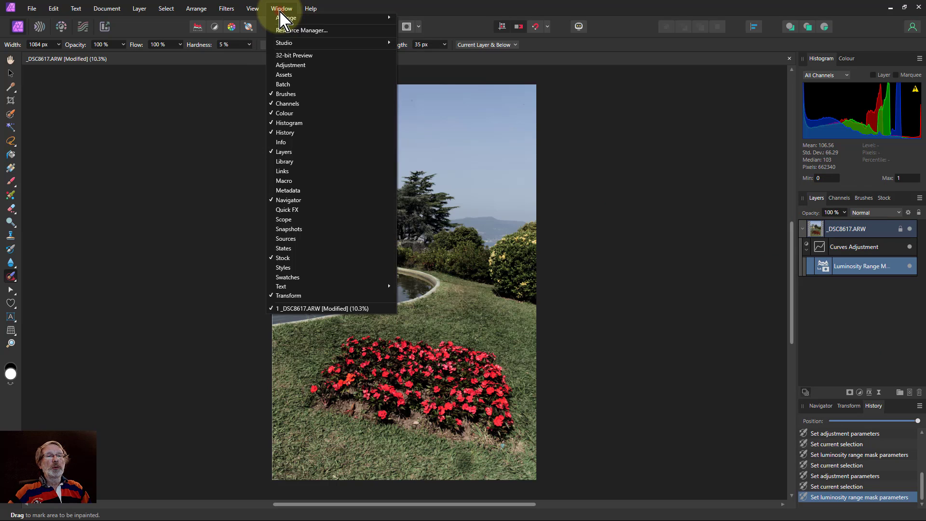
{"action": "left_click", "coordinate": [281, 13]}
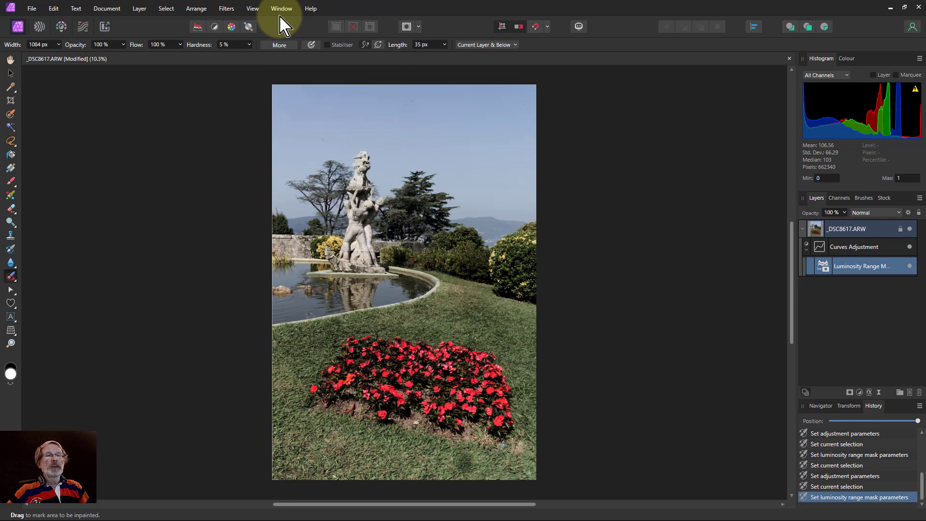
{"action": "left_click", "coordinate": [253, 10]}
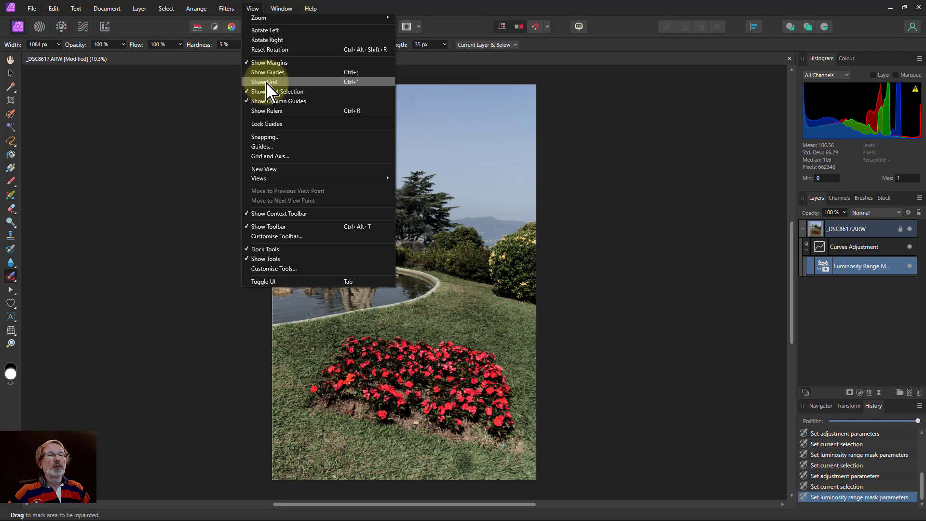
{"action": "key", "text": "Escape"}
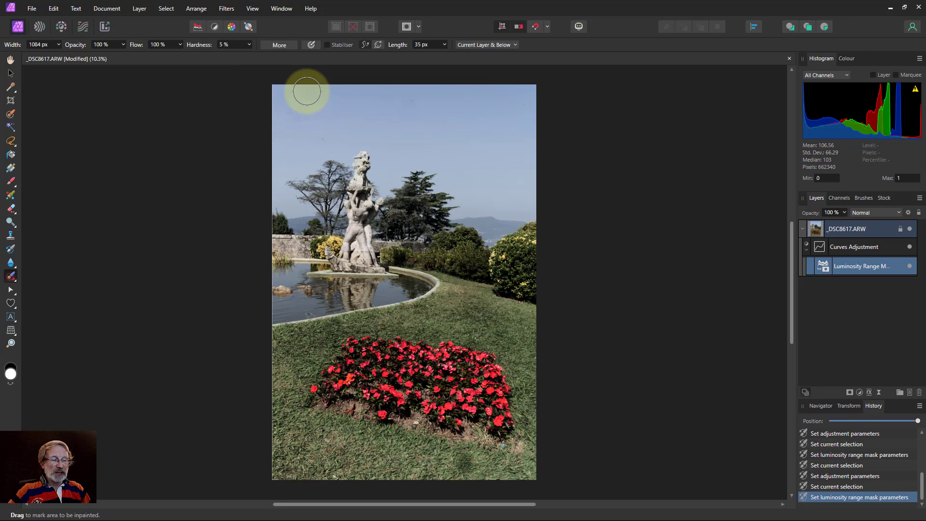
- Set the grid and snapping axis to Advanced mode and hide the grid
{"action": "left_click", "coordinate": [255, 12]}
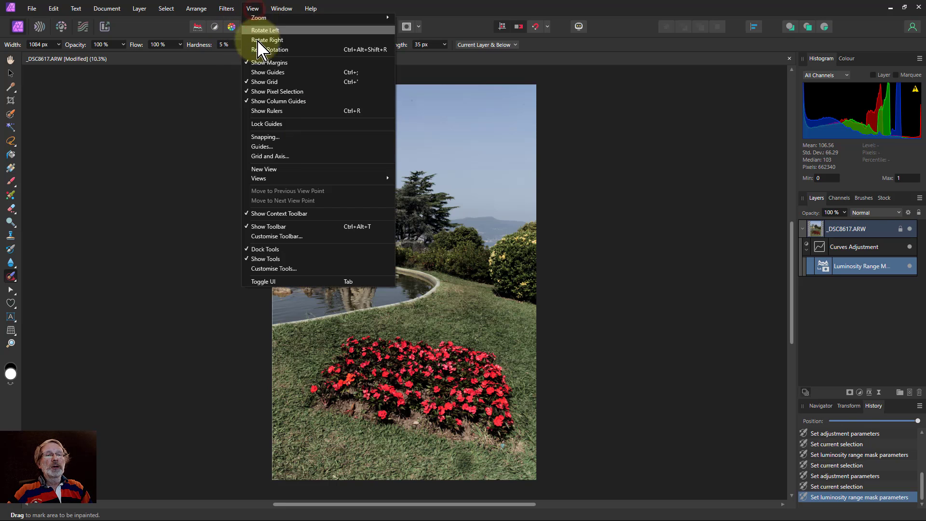
{"action": "left_click", "coordinate": [266, 156]}
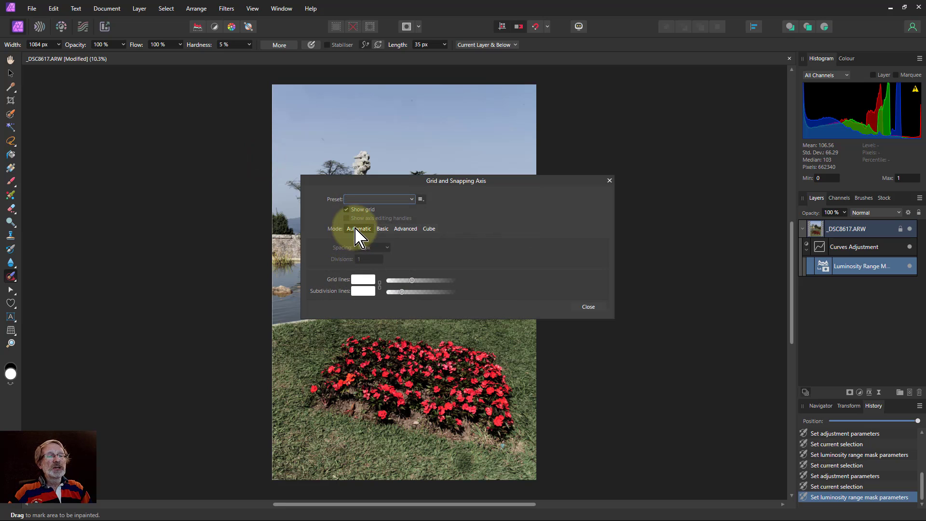
{"action": "left_click", "coordinate": [405, 229]}
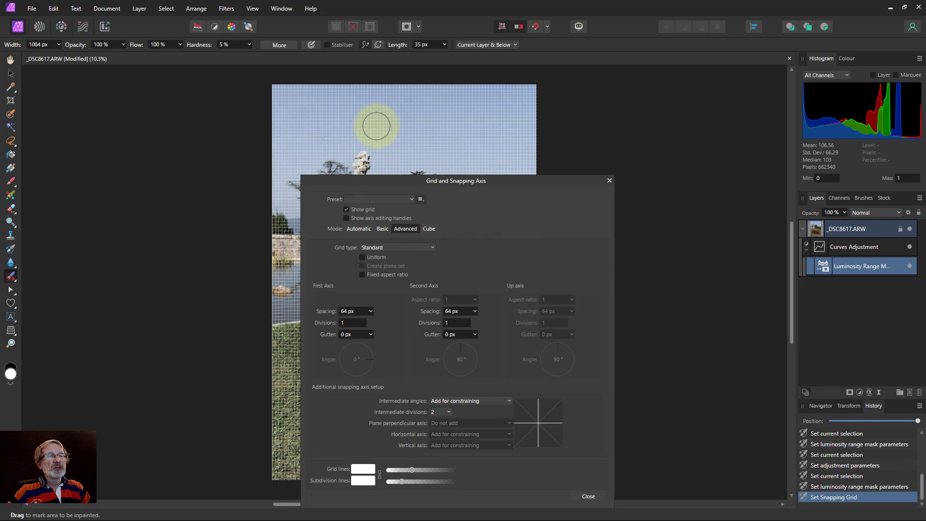
{"action": "left_click", "coordinate": [347, 209]}
{"action": "left_click", "coordinate": [609, 181]}
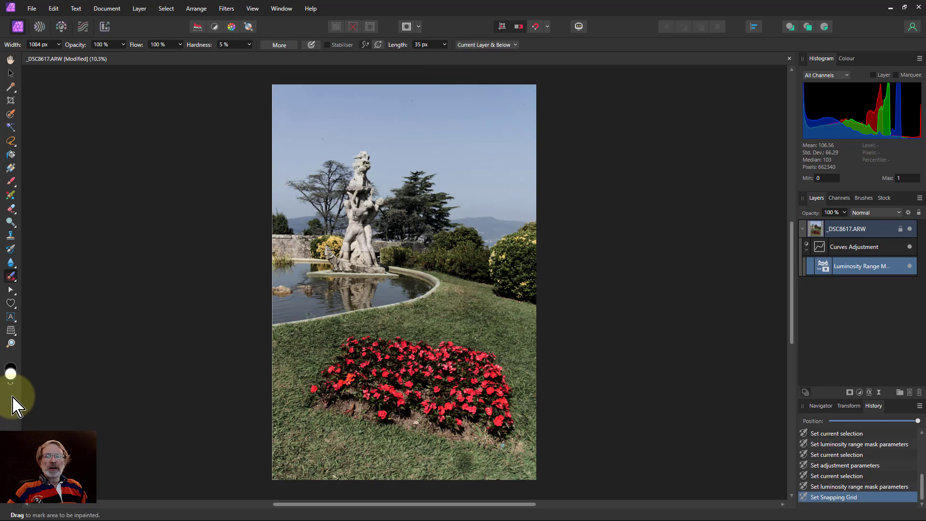
- Draw a white circle between the pool and the flower bed with the Ellipse Tool and move its layer above _DSC8617.ARW
{"action": "left_click", "coordinate": [11, 303]}
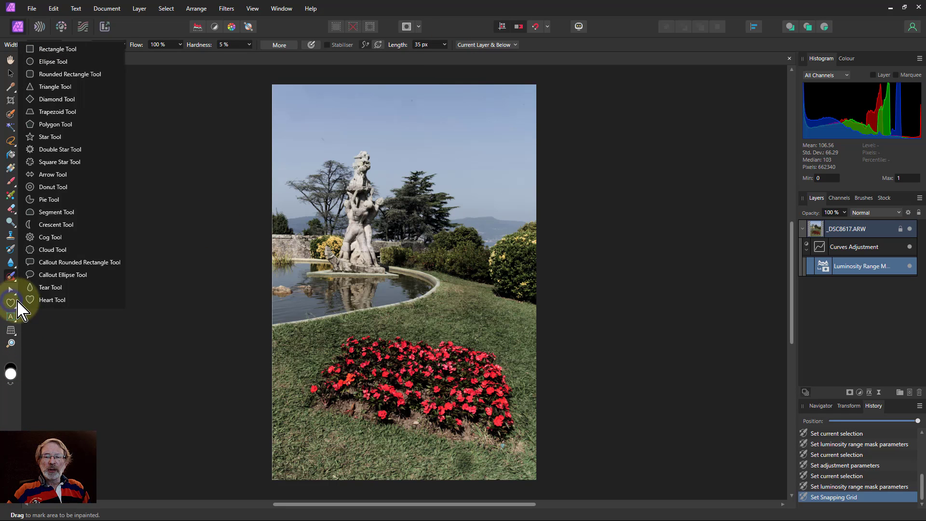
{"action": "left_click", "coordinate": [51, 62]}
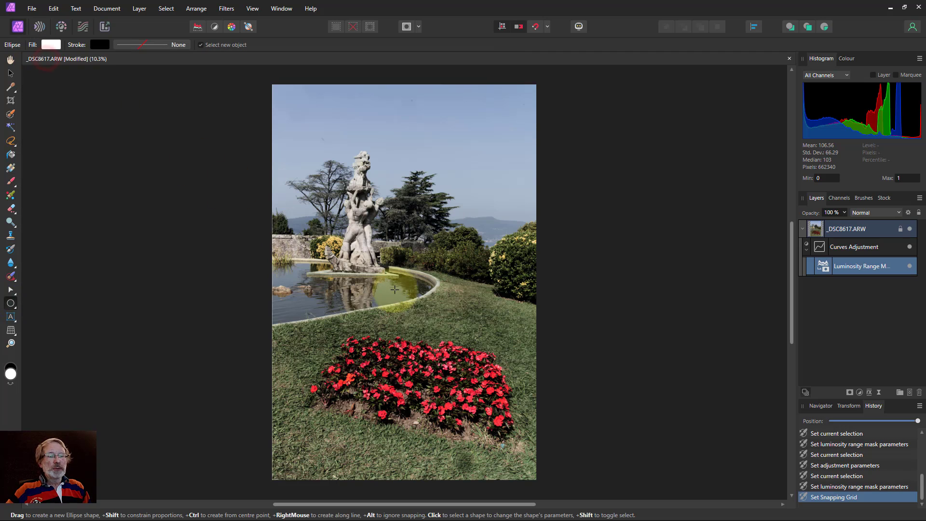
{"action": "left_click_drag", "start_coordinate": [365, 286], "coordinate": [456, 375]}
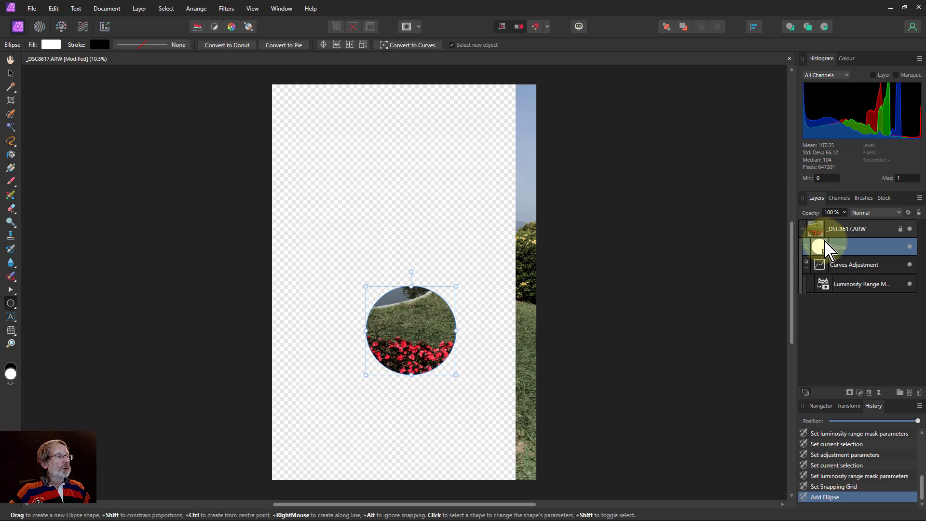
{"action": "left_click_drag", "start_coordinate": [824, 250], "coordinate": [823, 223]}
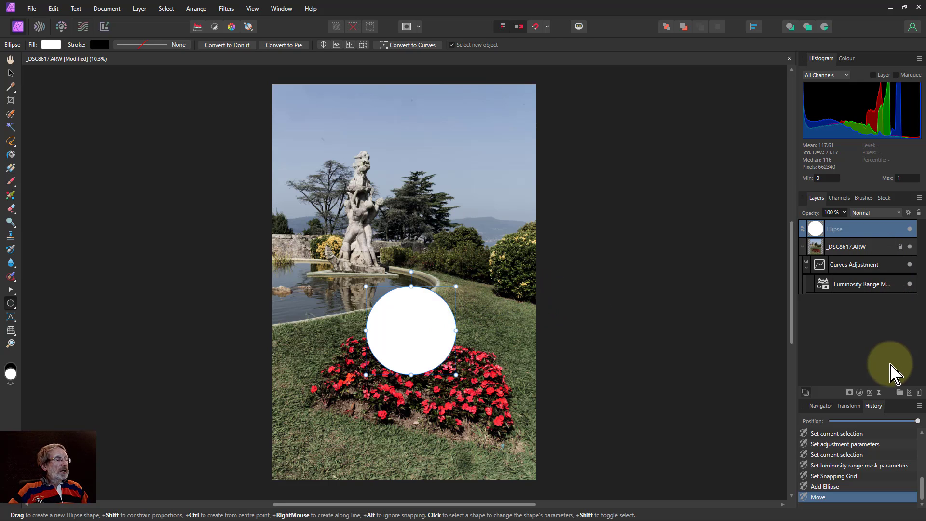
- Add an Outline layer effect to the white circle in red FF0000 with a 100 px radius
{"action": "left_click", "coordinate": [868, 392]}
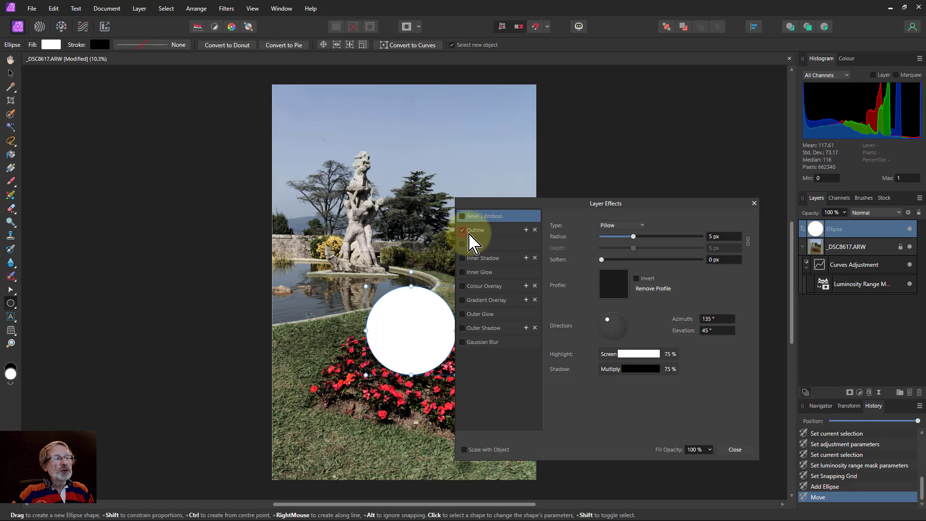
{"action": "left_click", "coordinate": [503, 231]}
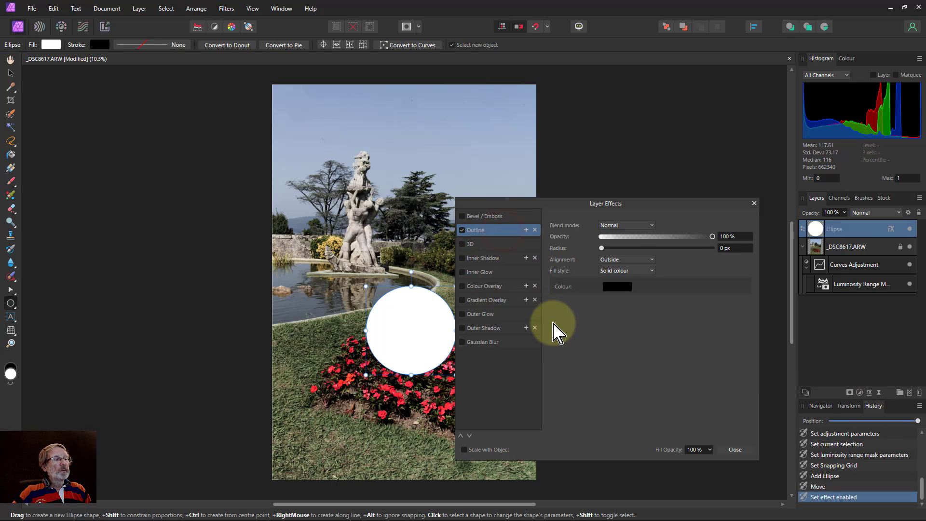
{"action": "left_click", "coordinate": [621, 289]}
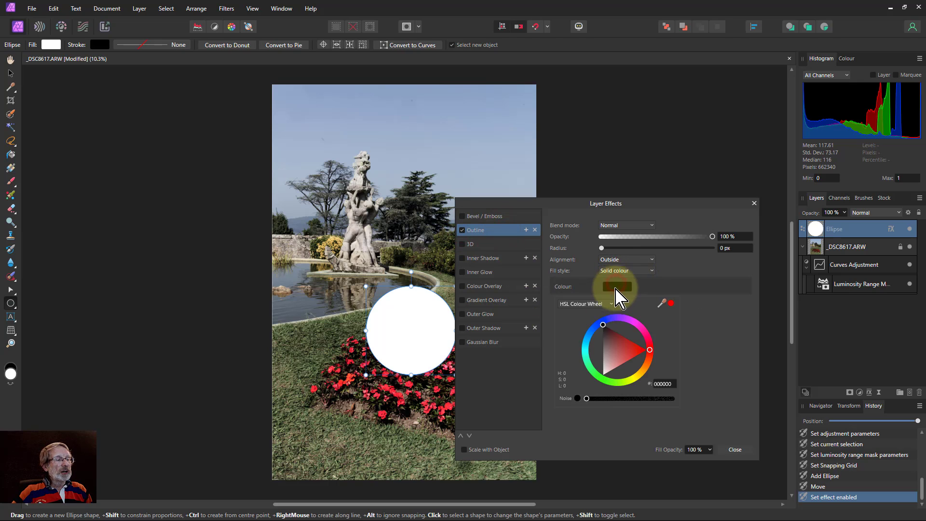
{"action": "left_click_drag", "start_coordinate": [641, 381], "coordinate": [665, 357]}
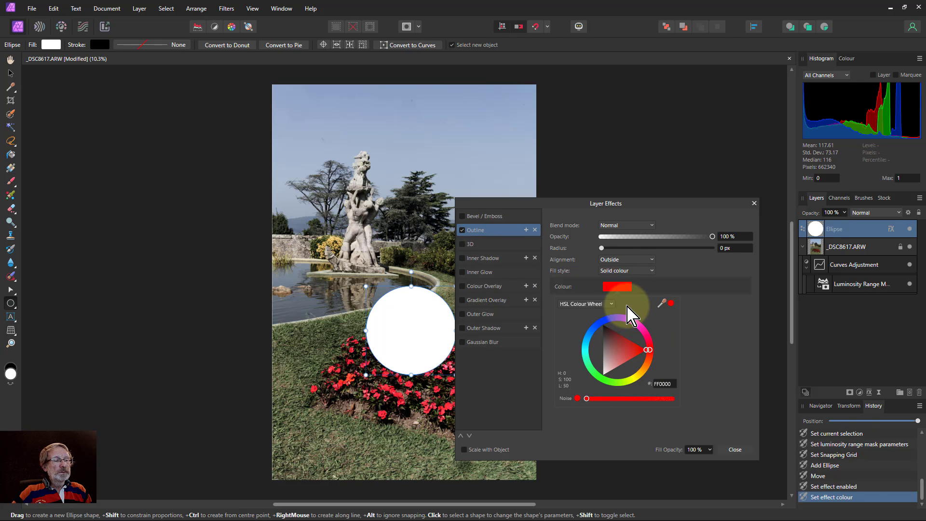
{"action": "left_click", "coordinate": [601, 248]}
{"action": "left_click_drag", "start_coordinate": [602, 248], "coordinate": [723, 259]}
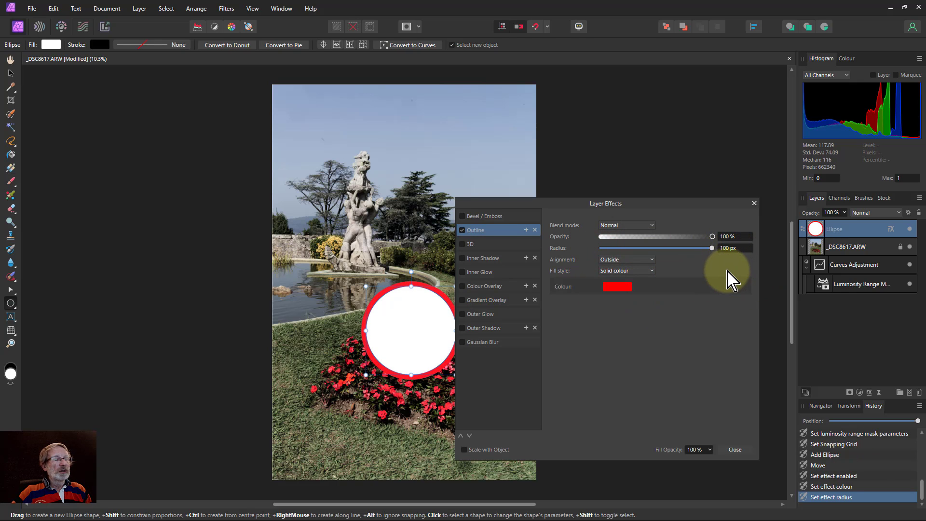
- Add a second Outline effect in blue 1000FF with a 200 px radius, placed beneath the red one, and close the effects dialog
{"action": "left_click", "coordinate": [526, 230]}
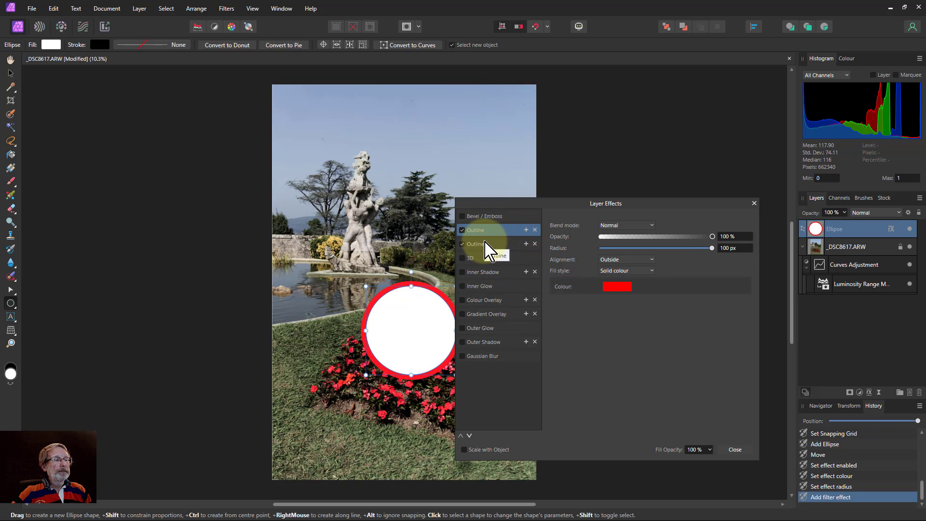
{"action": "left_click", "coordinate": [618, 288]}
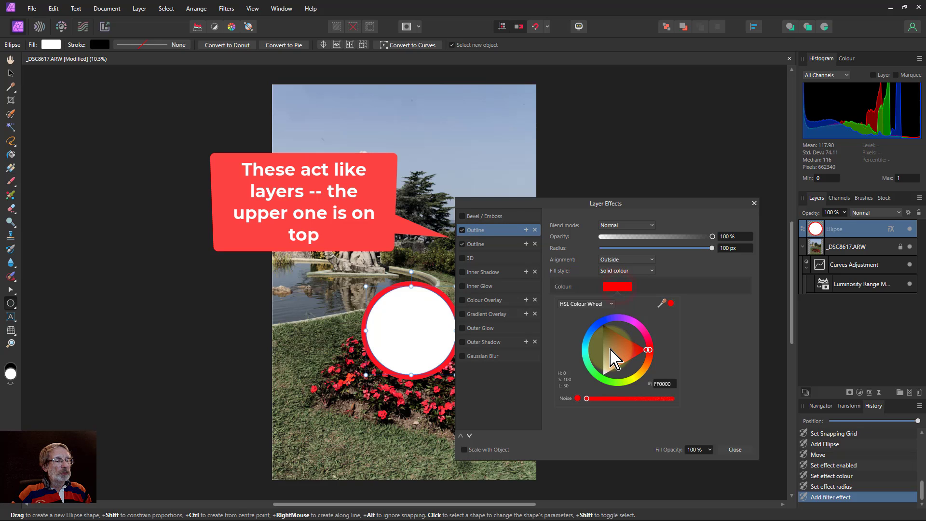
{"action": "mouse_move", "coordinate": [610, 359]}
{"action": "left_mouse_down"}
{"action": "mouse_move", "coordinate": [622, 333]}
{"action": "mouse_move", "coordinate": [626, 354]}
{"action": "left_mouse_up"}
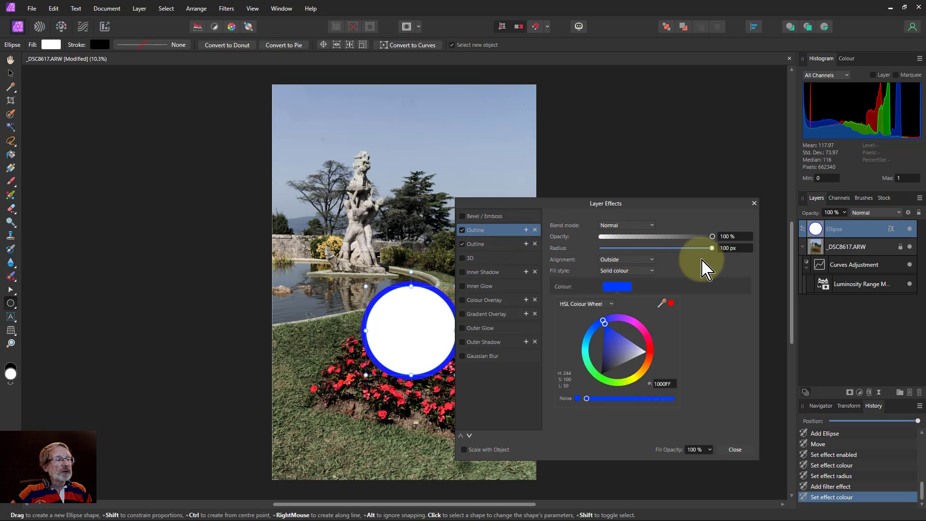
{"action": "left_click", "coordinate": [731, 253]}
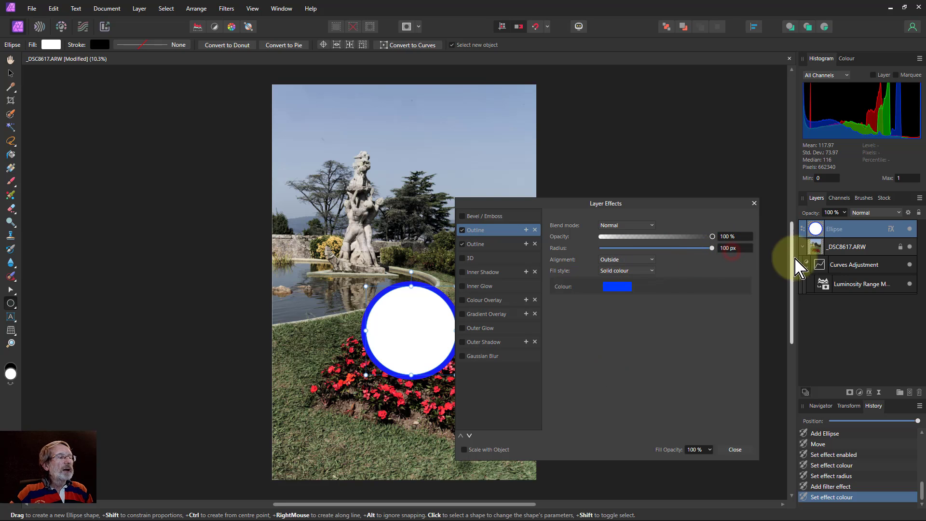
{"action": "left_click", "coordinate": [733, 248]}
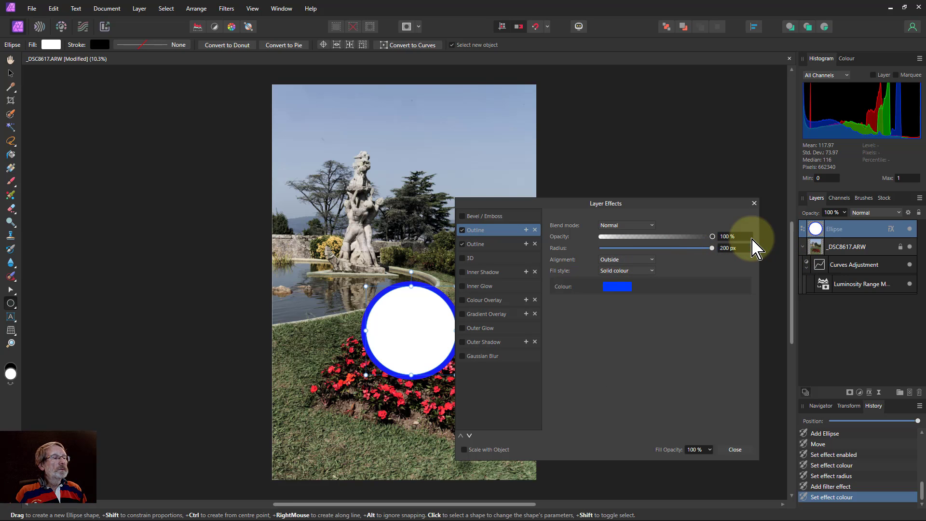
{"action": "key", "text": "Return"}
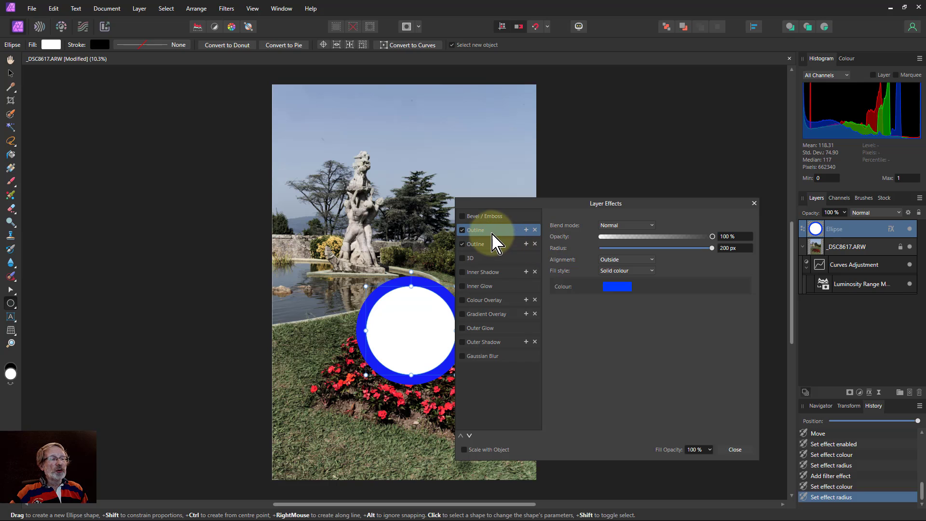
{"action": "left_click", "coordinate": [469, 436]}
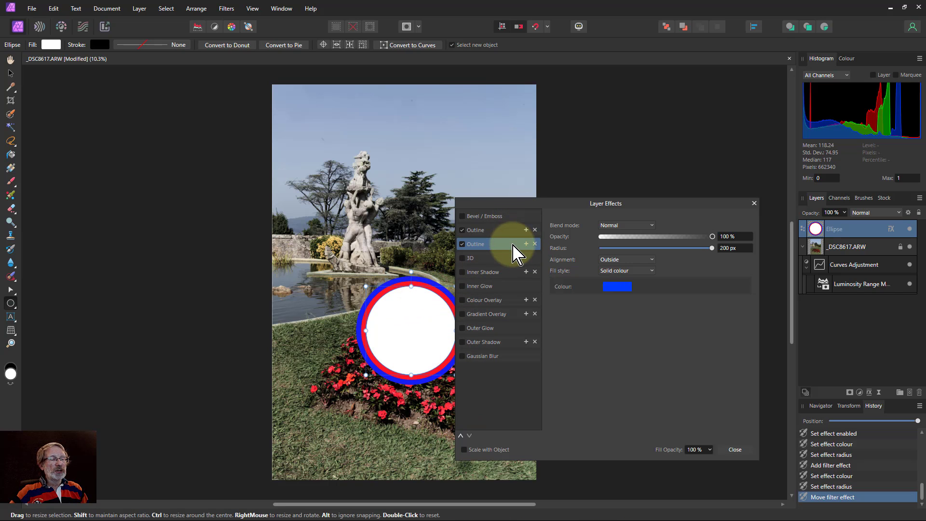
{"action": "left_click", "coordinate": [754, 203]}
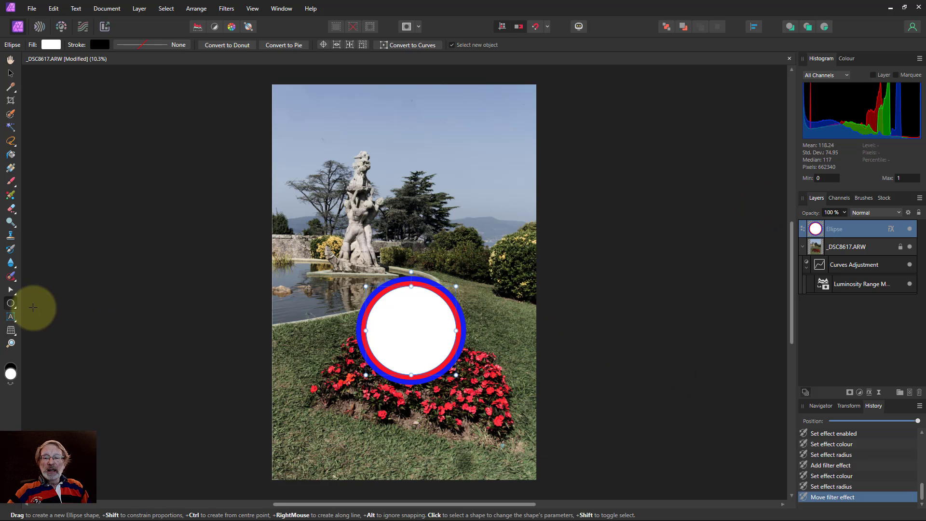
- Draw a white heart with the Heart Tool in the sky above the circle, partly overlapping the statue
{"action": "left_click", "coordinate": [11, 302]}
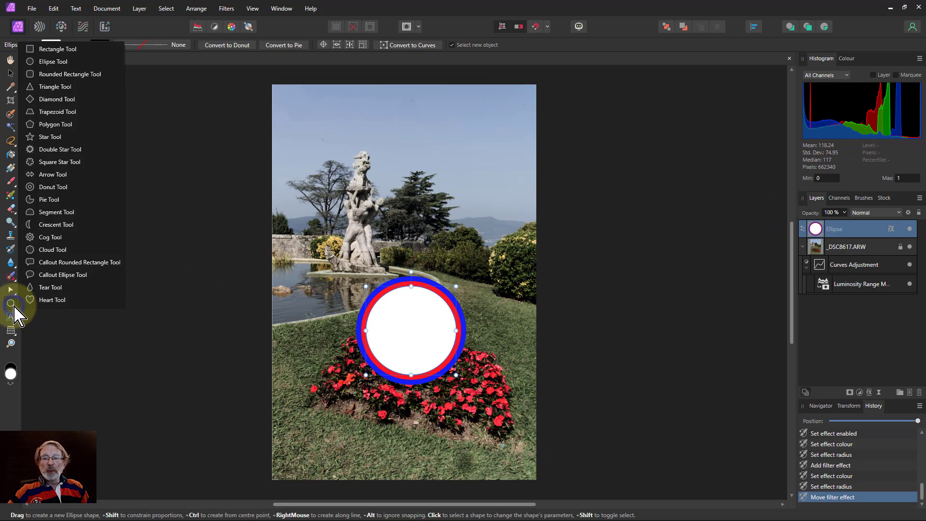
{"action": "left_click", "coordinate": [48, 300]}
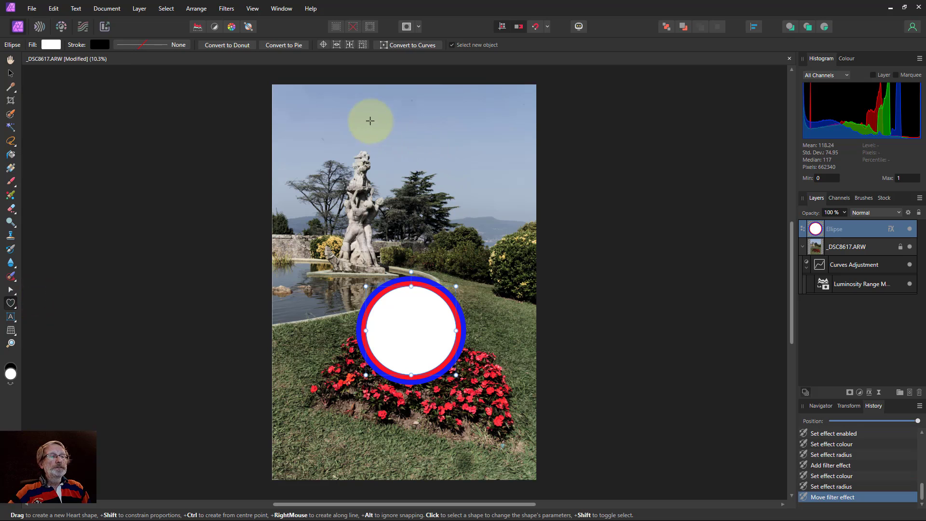
{"action": "left_click_drag", "start_coordinate": [369, 119], "coordinate": [468, 245]}
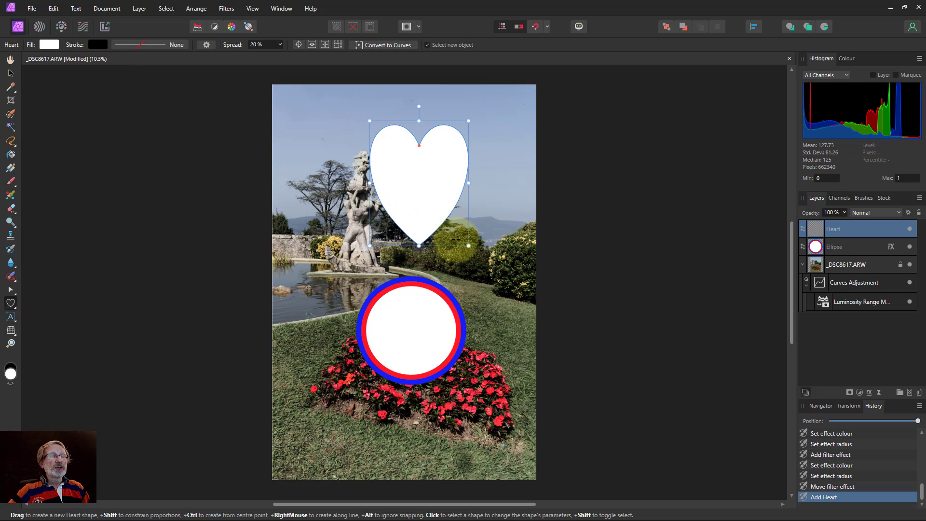
- Copy the circle's style, including its red and blue outlines, onto the heart with the Style Picker Tool
{"action": "left_click", "coordinate": [856, 252]}
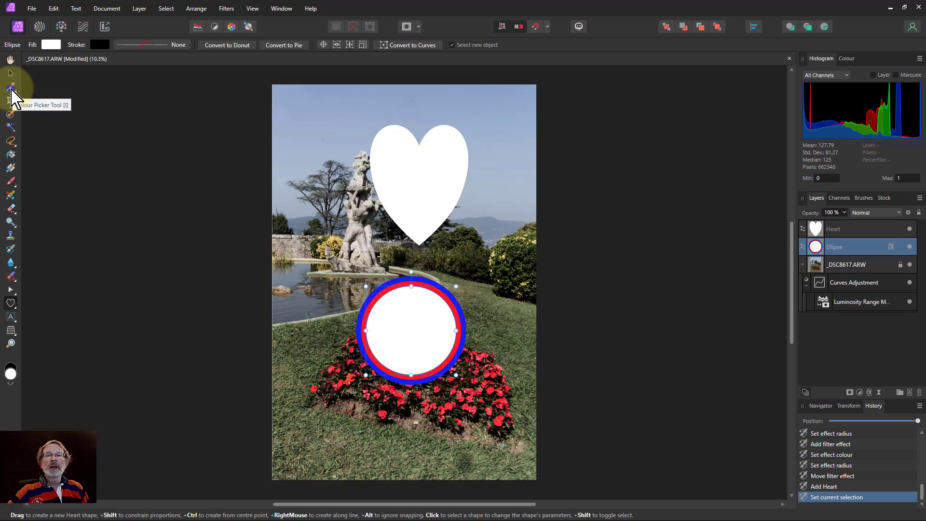
{"action": "left_click_drag", "start_coordinate": [10, 91], "coordinate": [54, 99]}
{"action": "left_click", "coordinate": [361, 333]}
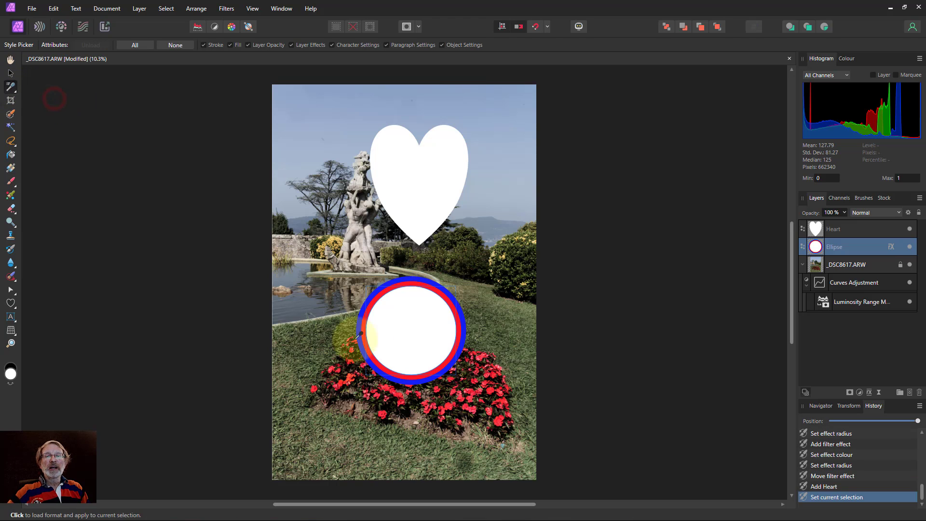
{"action": "left_click", "coordinate": [417, 294]}
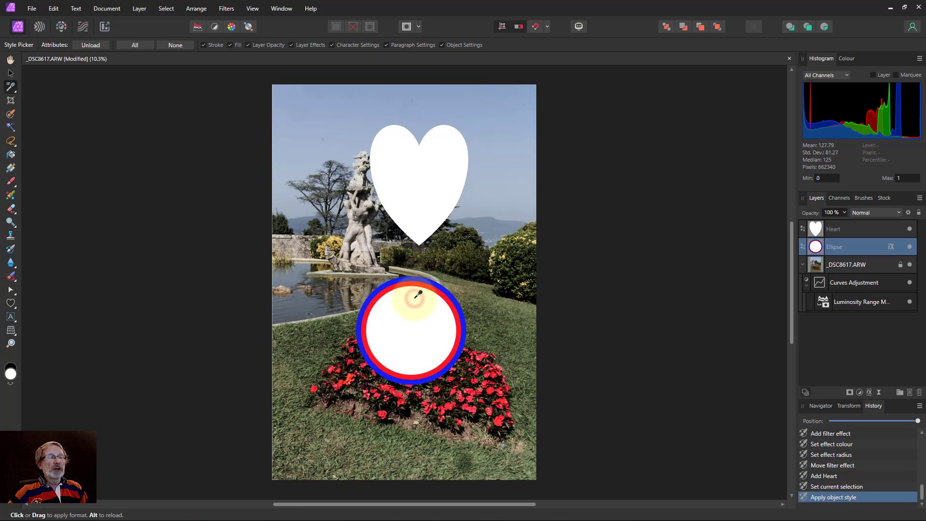
{"action": "left_click", "coordinate": [405, 163]}
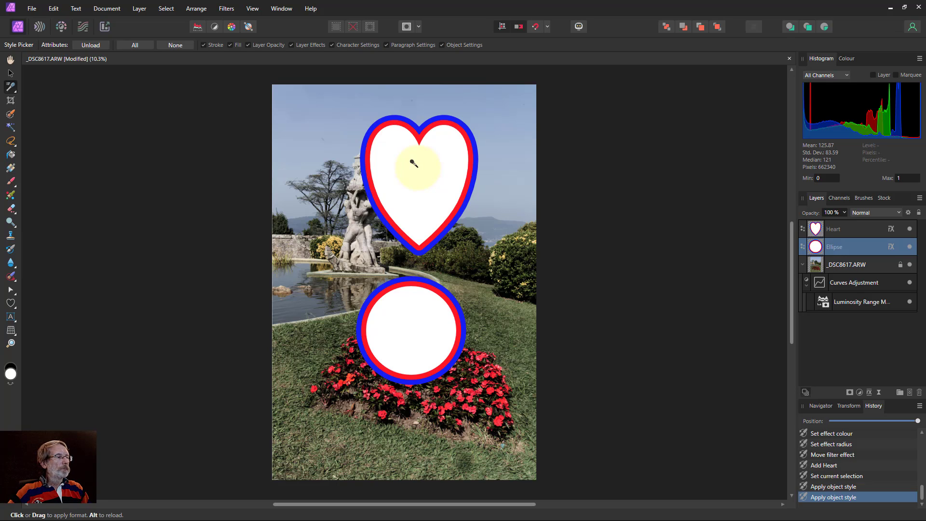
- Search the Pexels stock library for "face" and apply the dark-haired woman's portrait with the white flower as the circle's fill
{"action": "left_click", "coordinate": [884, 198]}
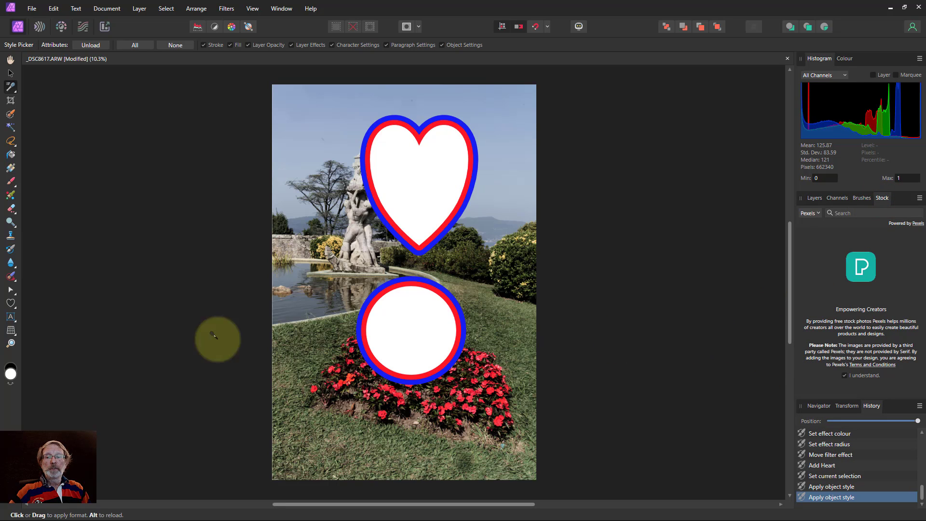
{"action": "left_click", "coordinate": [11, 303]}
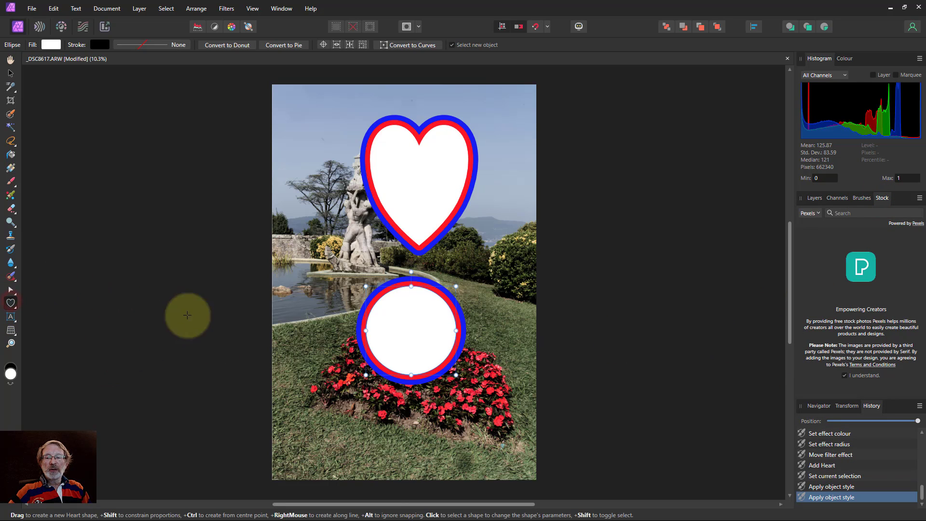
{"action": "left_click", "coordinate": [849, 214]}
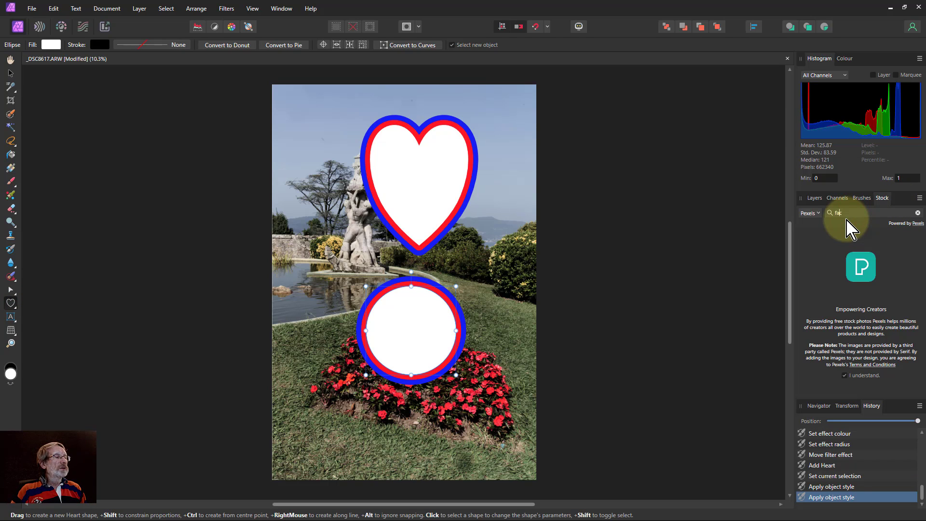
{"action": "type", "text": "face"}
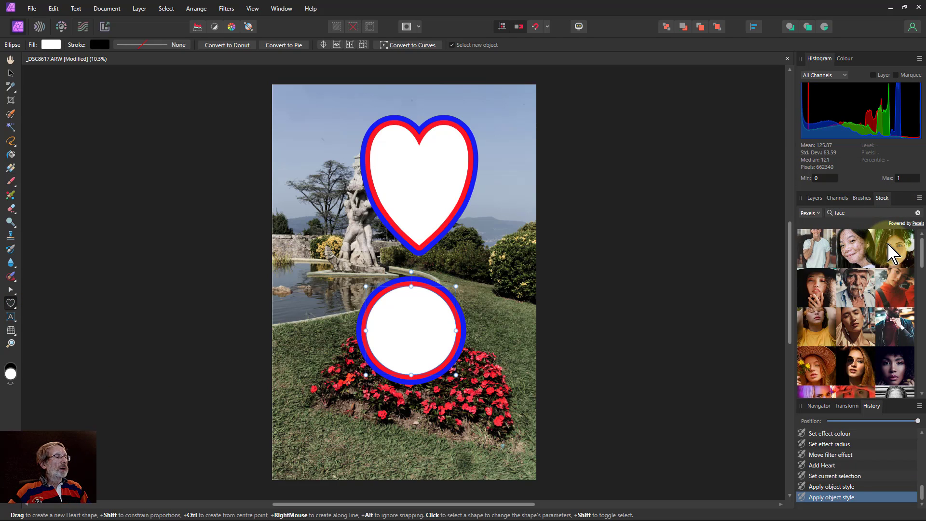
{"action": "left_click_drag", "start_coordinate": [897, 261], "coordinate": [126, 115]}
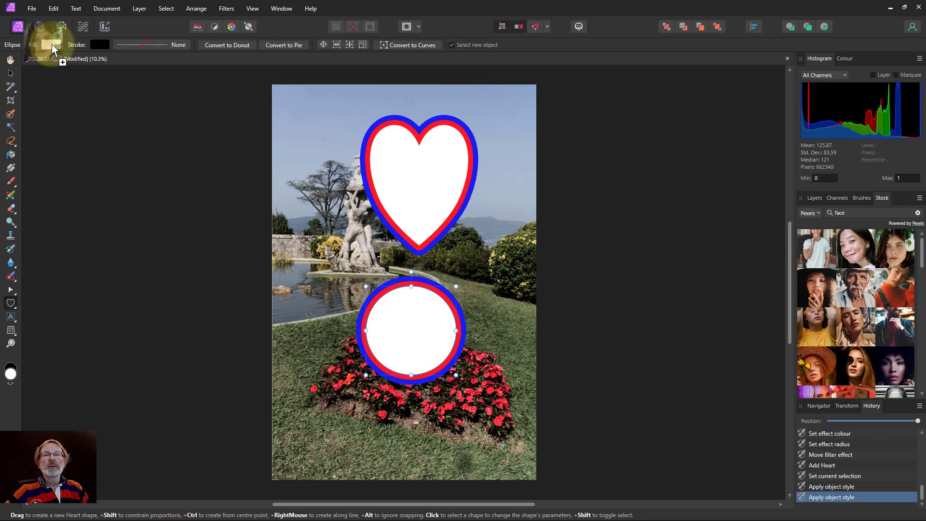
{"action": "left_click_drag", "start_coordinate": [51, 44], "coordinate": [51, 44]}
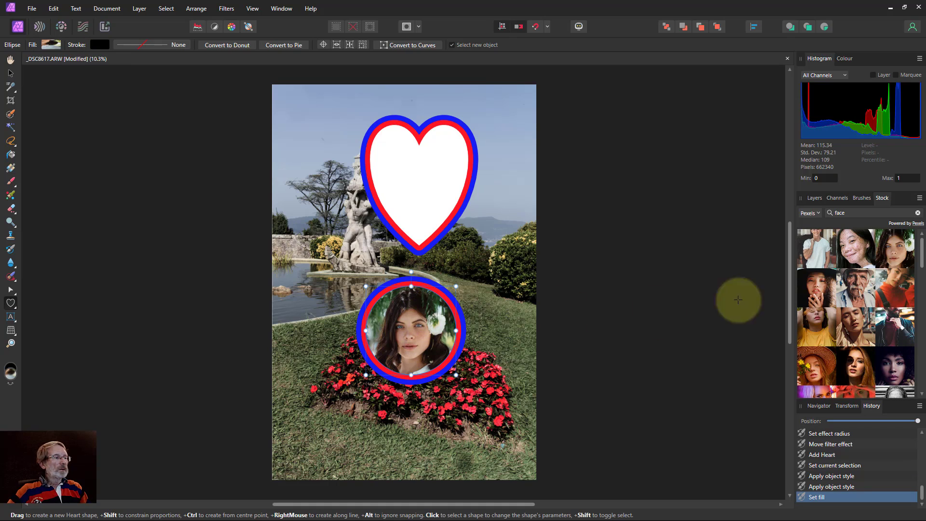
- Change the colour wheel's inner triangle to a square and set the circle's fill to dark red 672222
{"action": "left_click", "coordinate": [845, 60]}
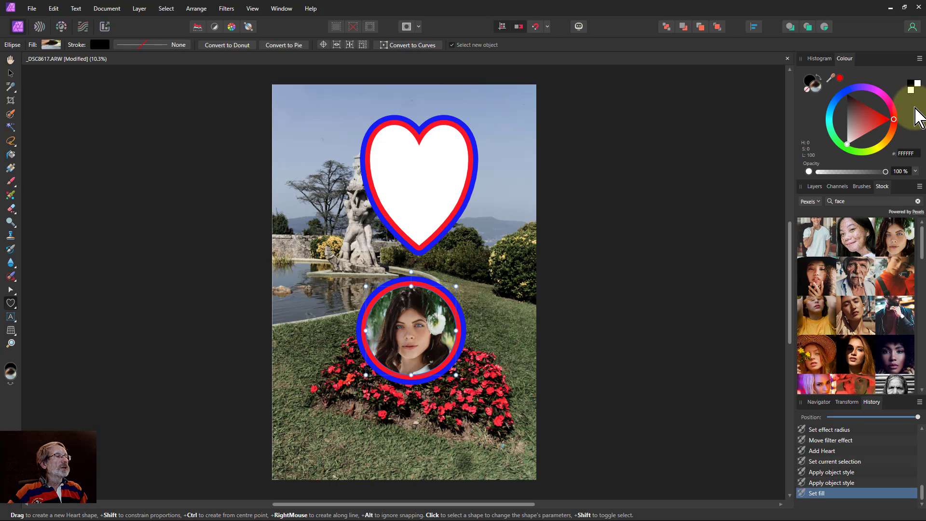
{"action": "left_click", "coordinate": [918, 58]}
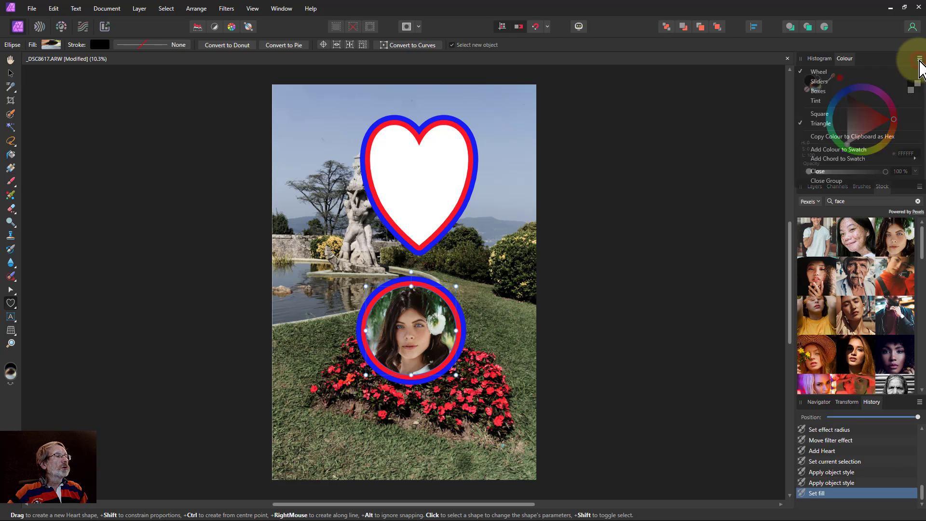
{"action": "left_click", "coordinate": [832, 114]}
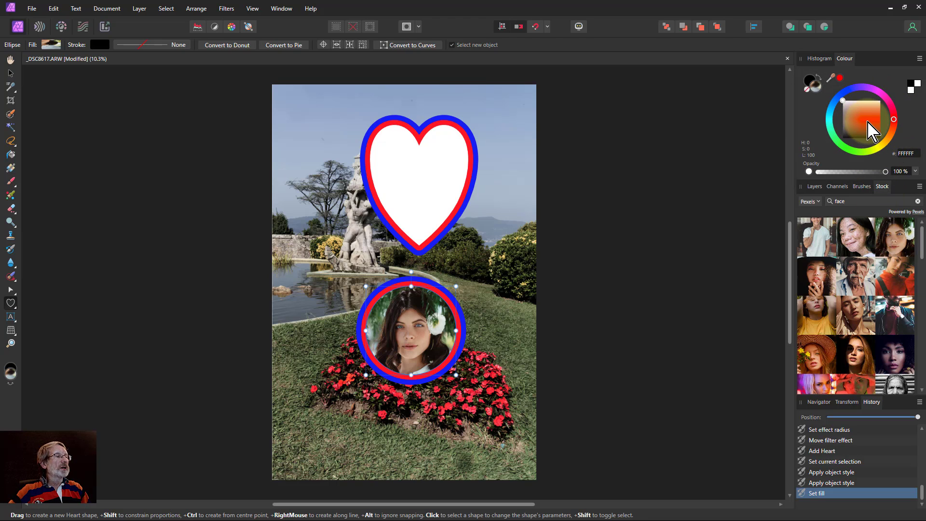
{"action": "left_click_drag", "start_coordinate": [844, 103], "coordinate": [861, 128]}
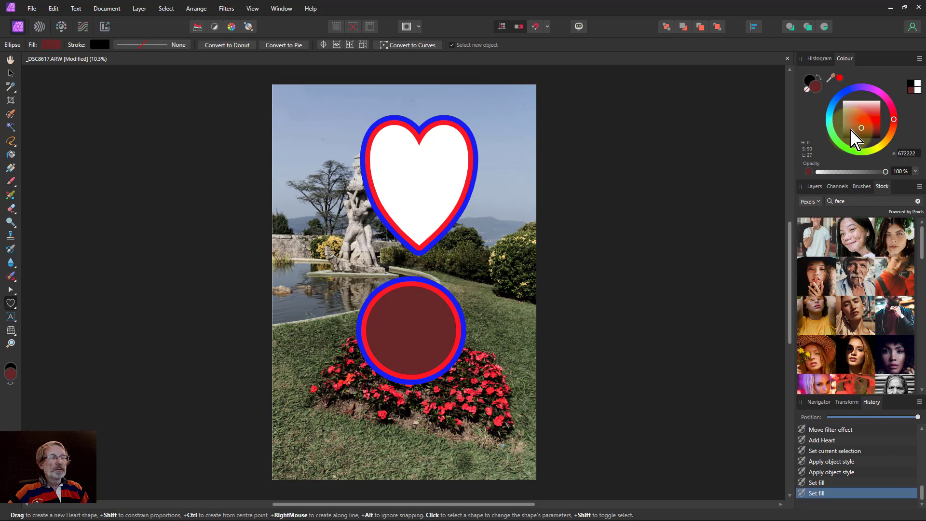